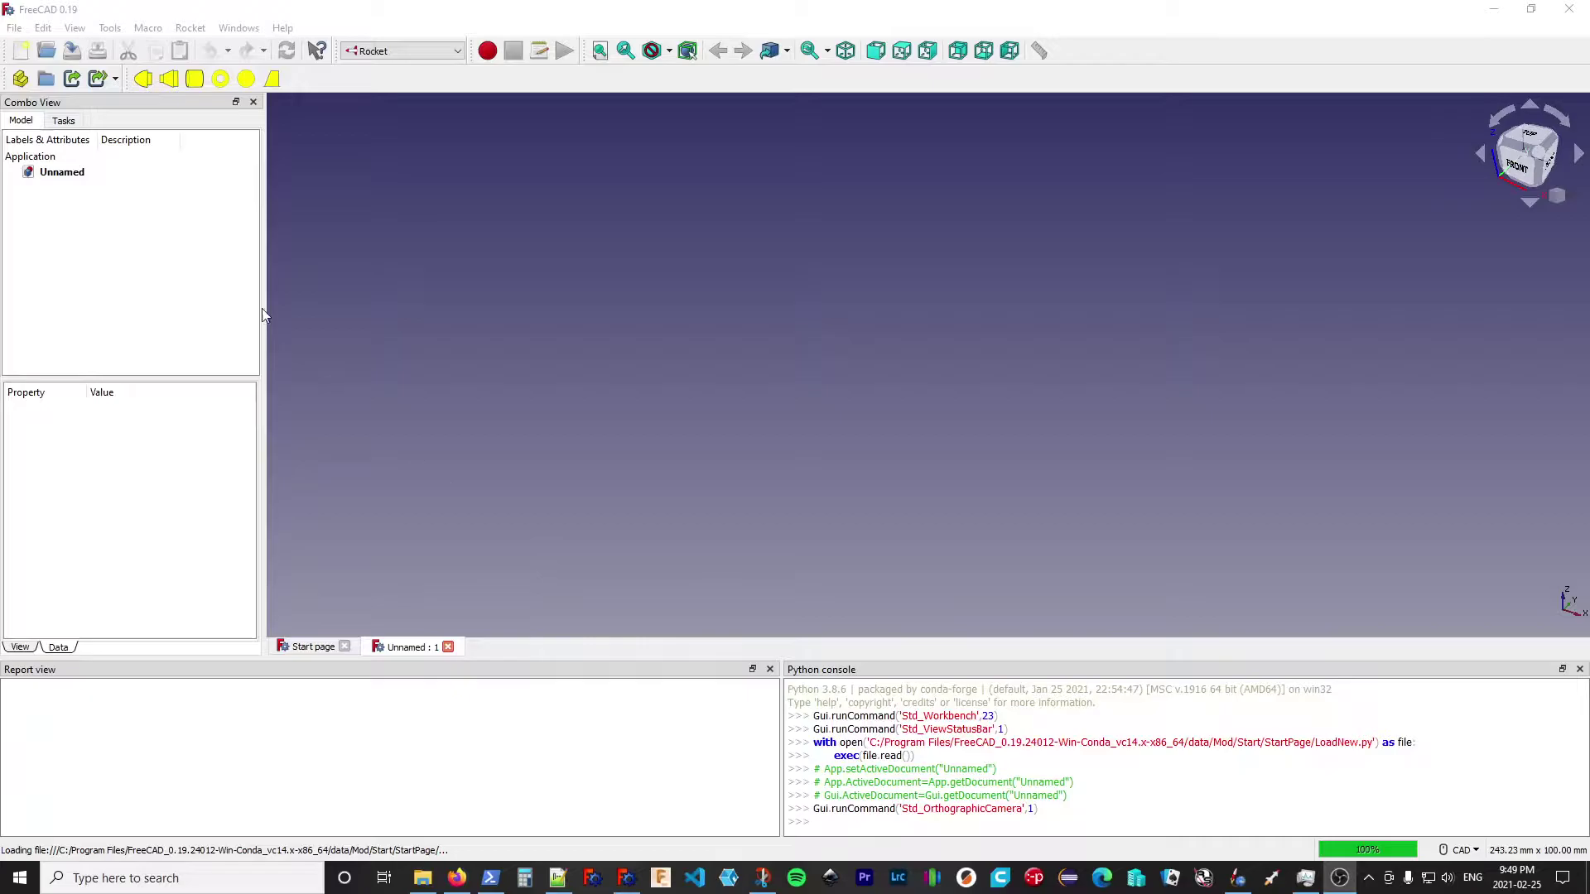
{"action": "left_click", "coordinate": [143, 79]}
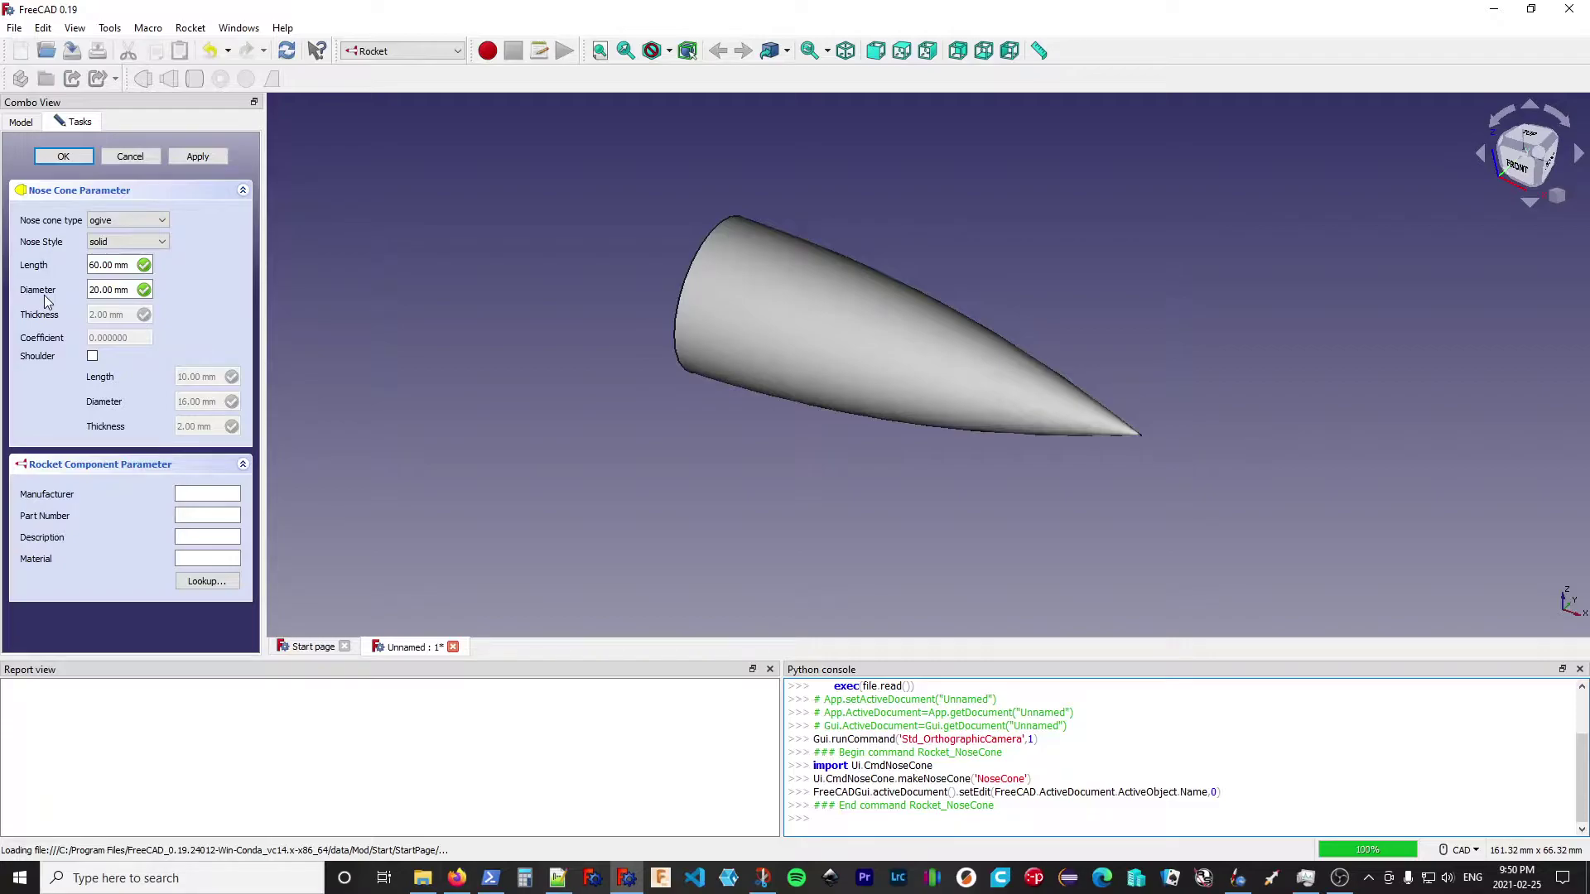
{"action": "left_click", "coordinate": [92, 357]}
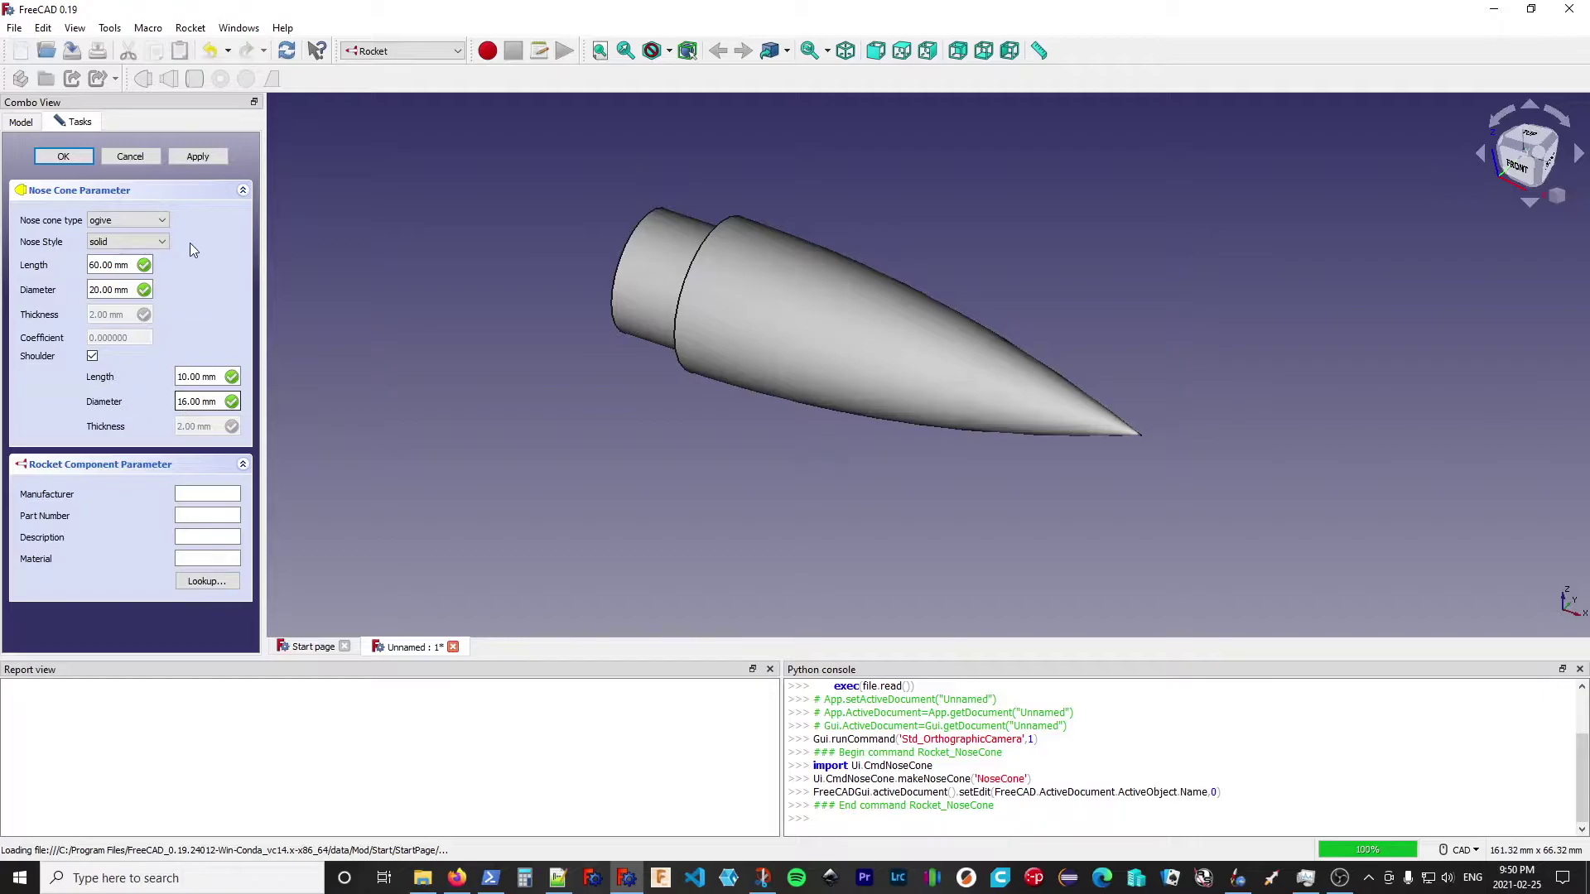
{"action": "left_click", "coordinate": [145, 157]}
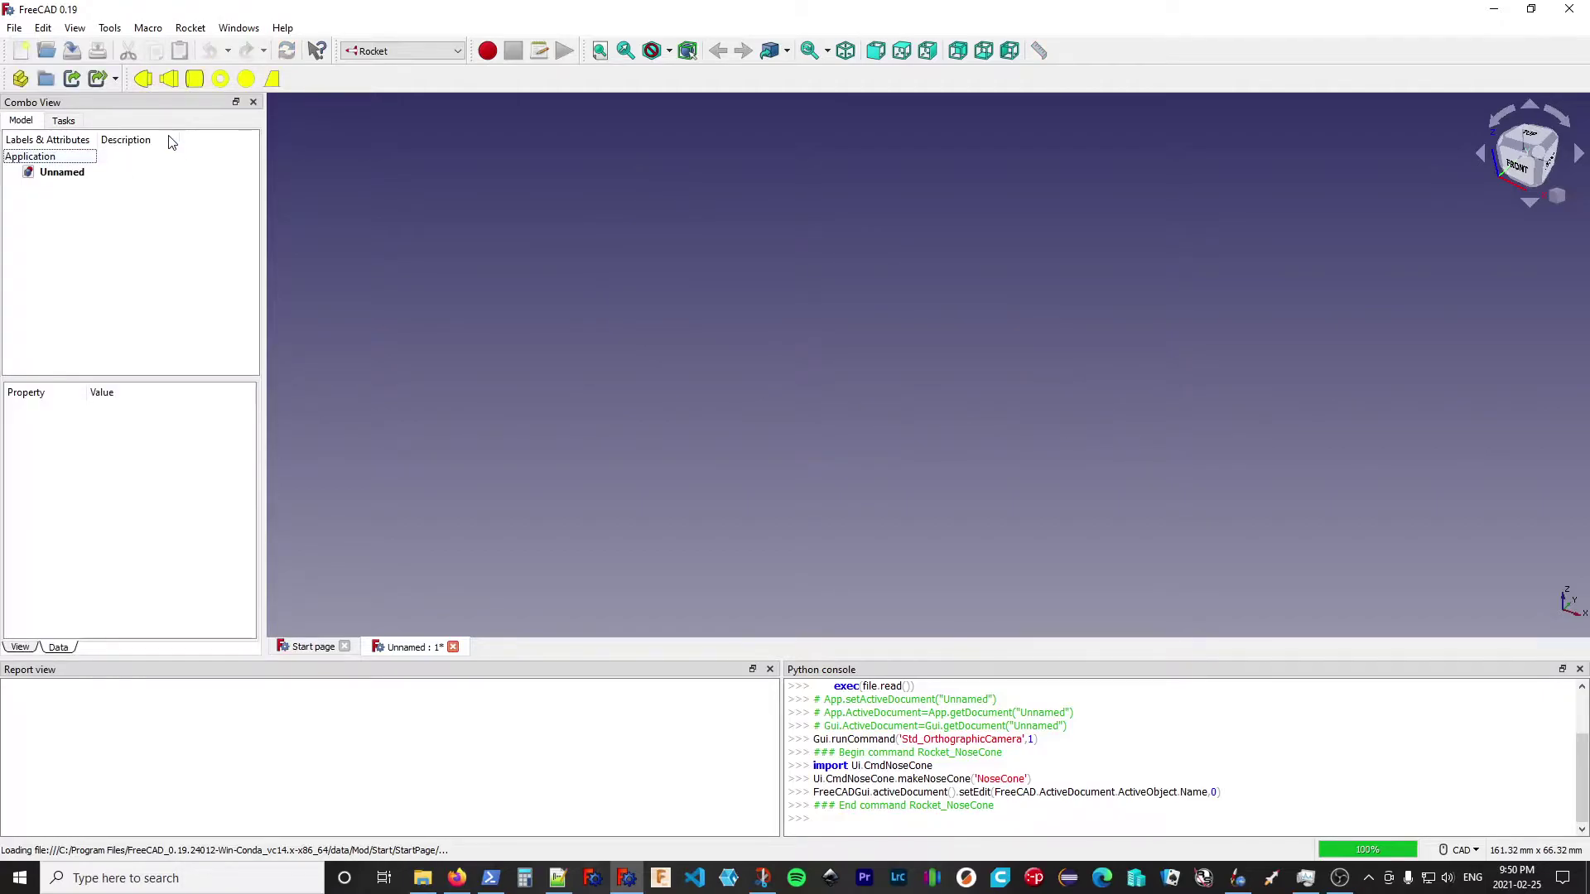
Create a solid cone transition and enable both its forward and aft shoulders
{"action": "left_click", "coordinate": [169, 81]}
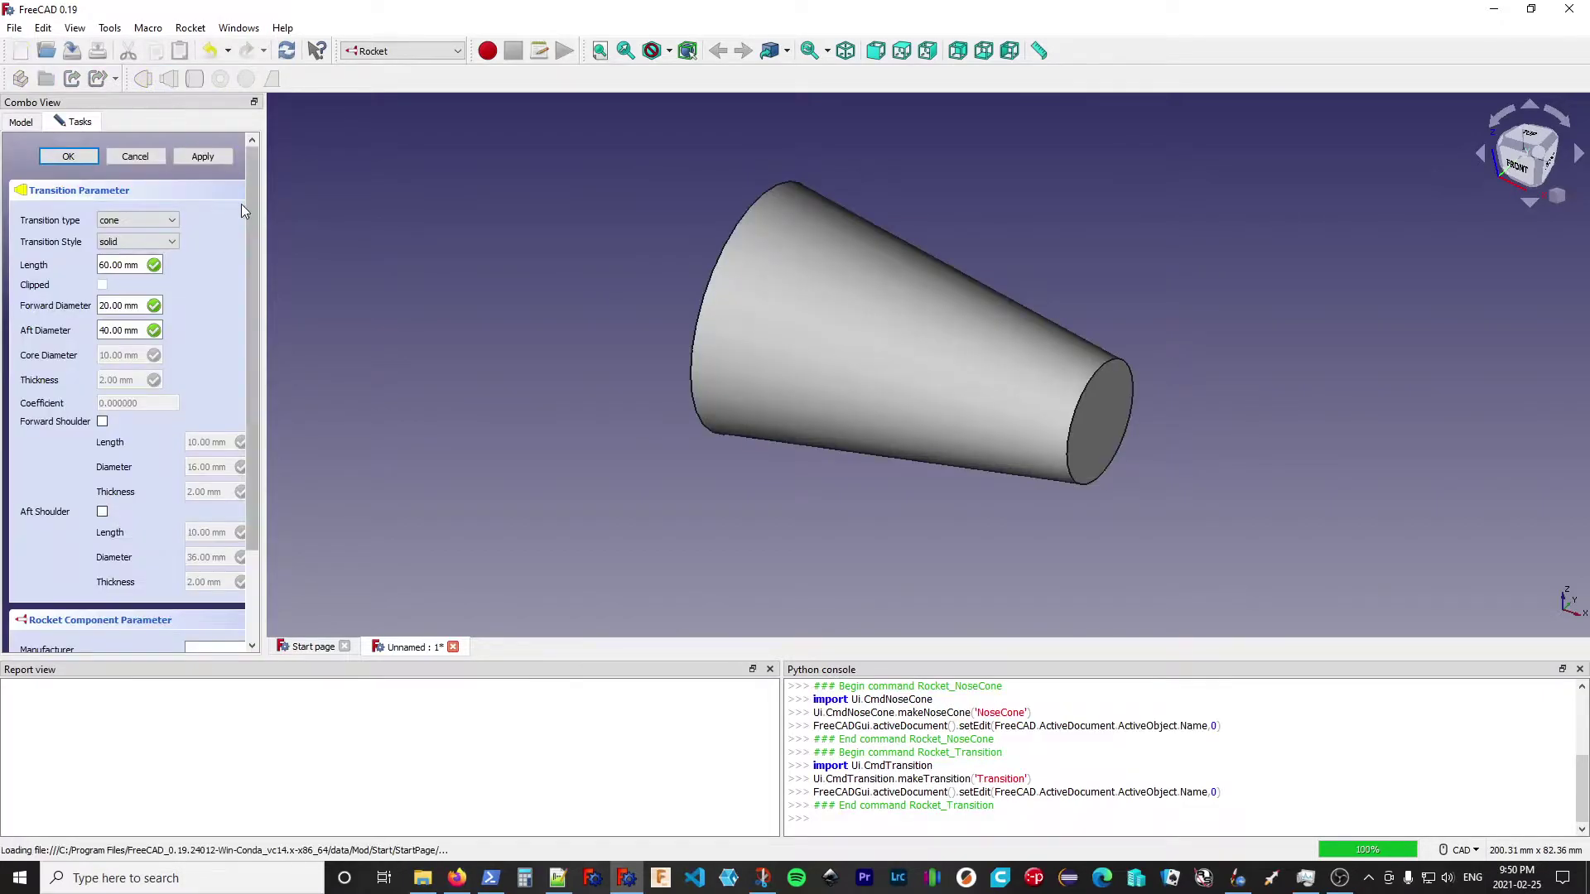
{"action": "left_click", "coordinate": [100, 306]}
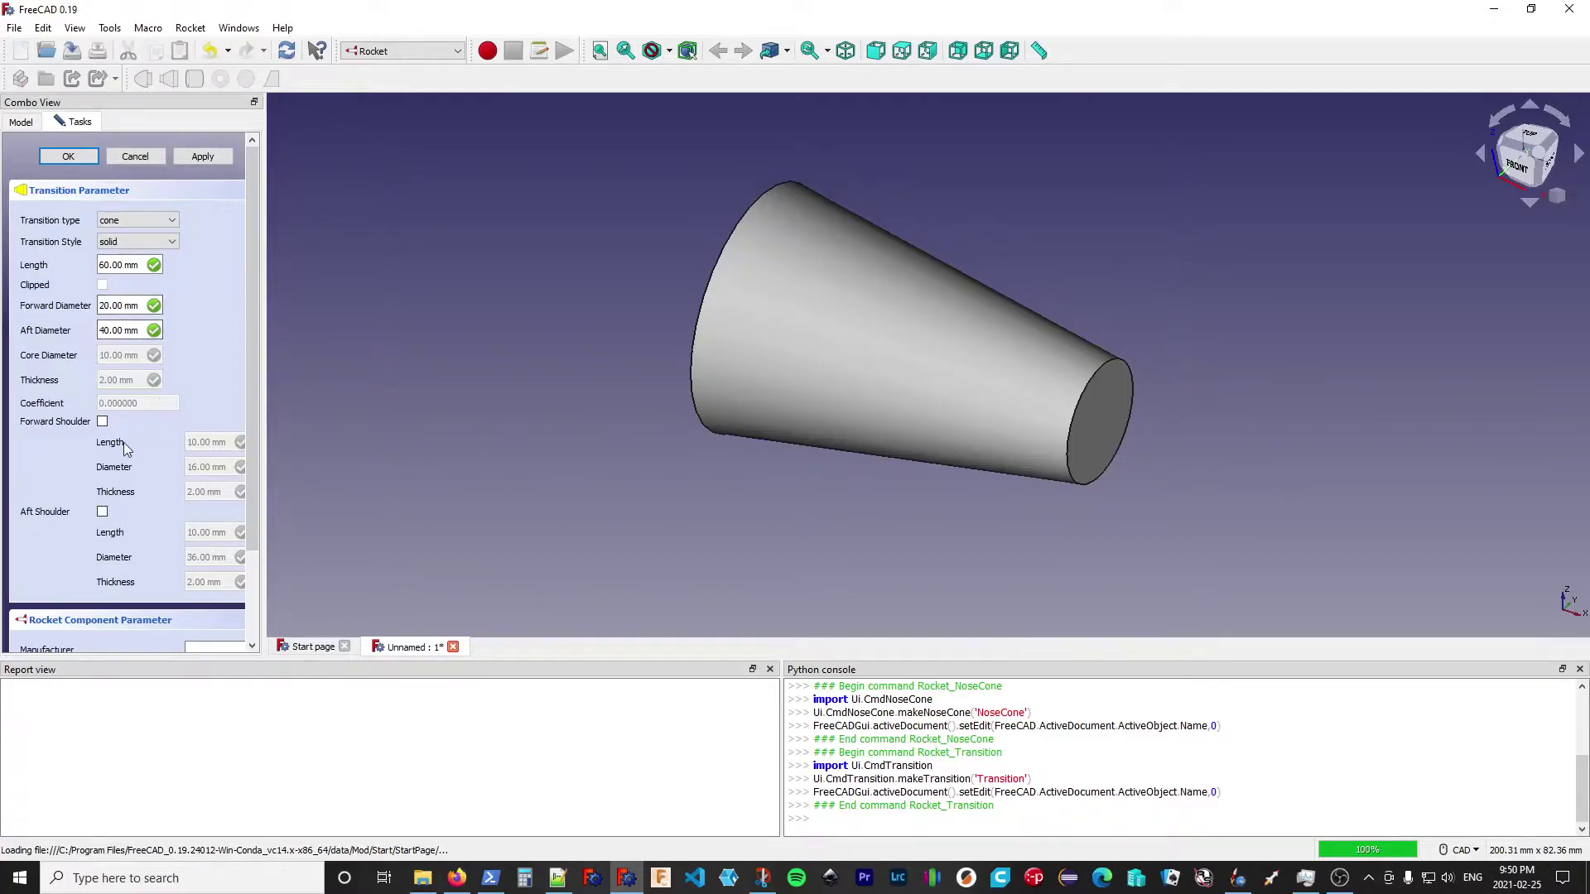
{"action": "left_click", "coordinate": [102, 422]}
{"action": "left_click", "coordinate": [102, 512]}
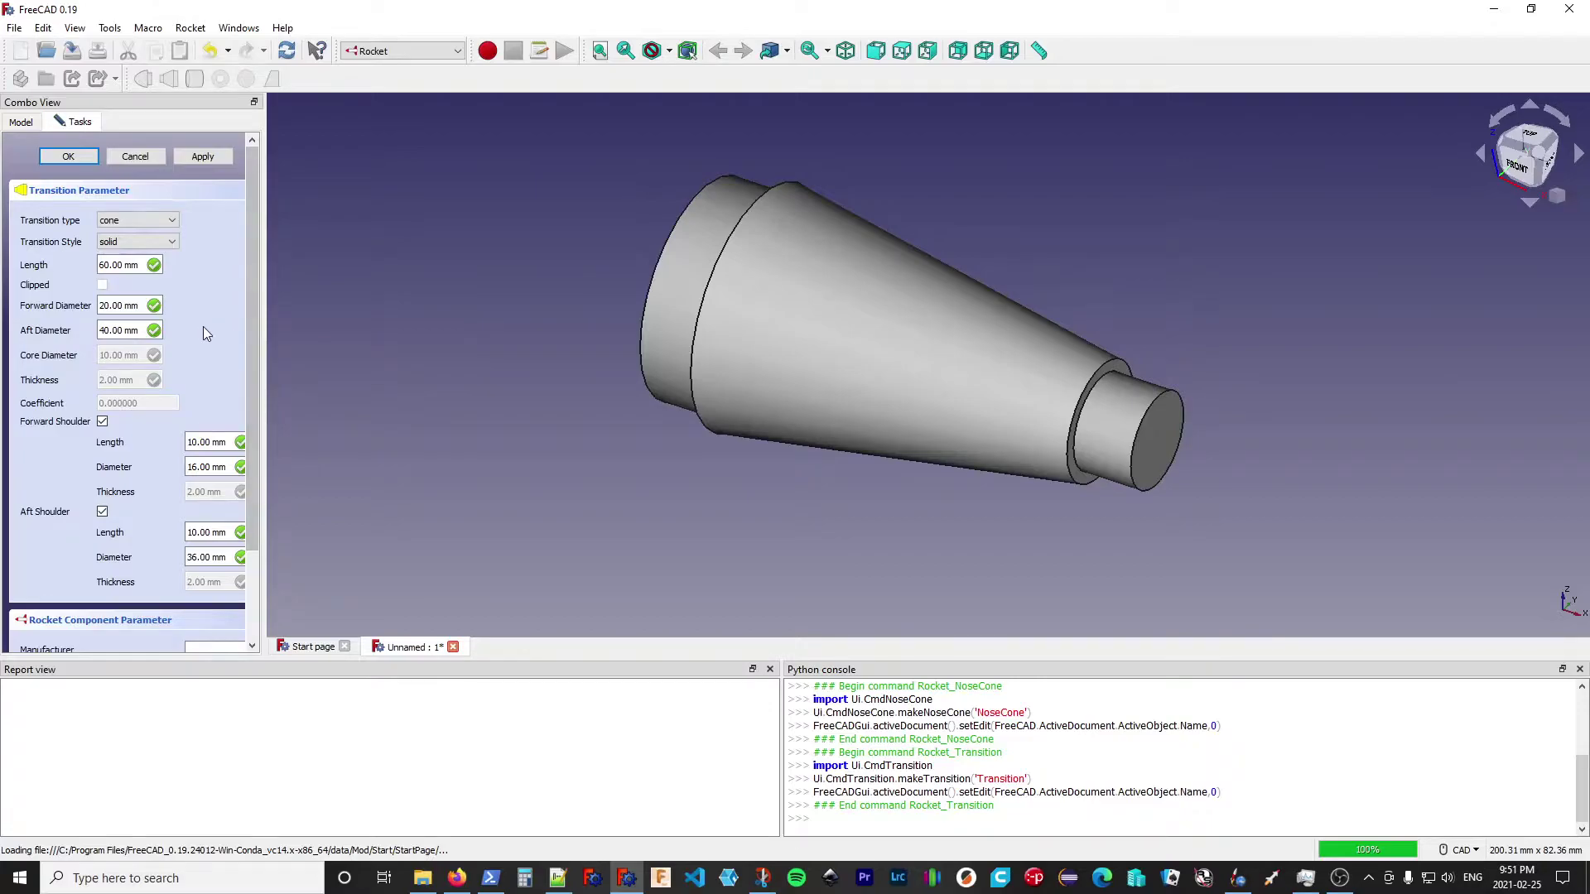
Set the transition's forward diameter to 4 in and accept the component
{"action": "left_click_drag", "start_coordinate": [142, 307], "coordinate": [86, 306]}
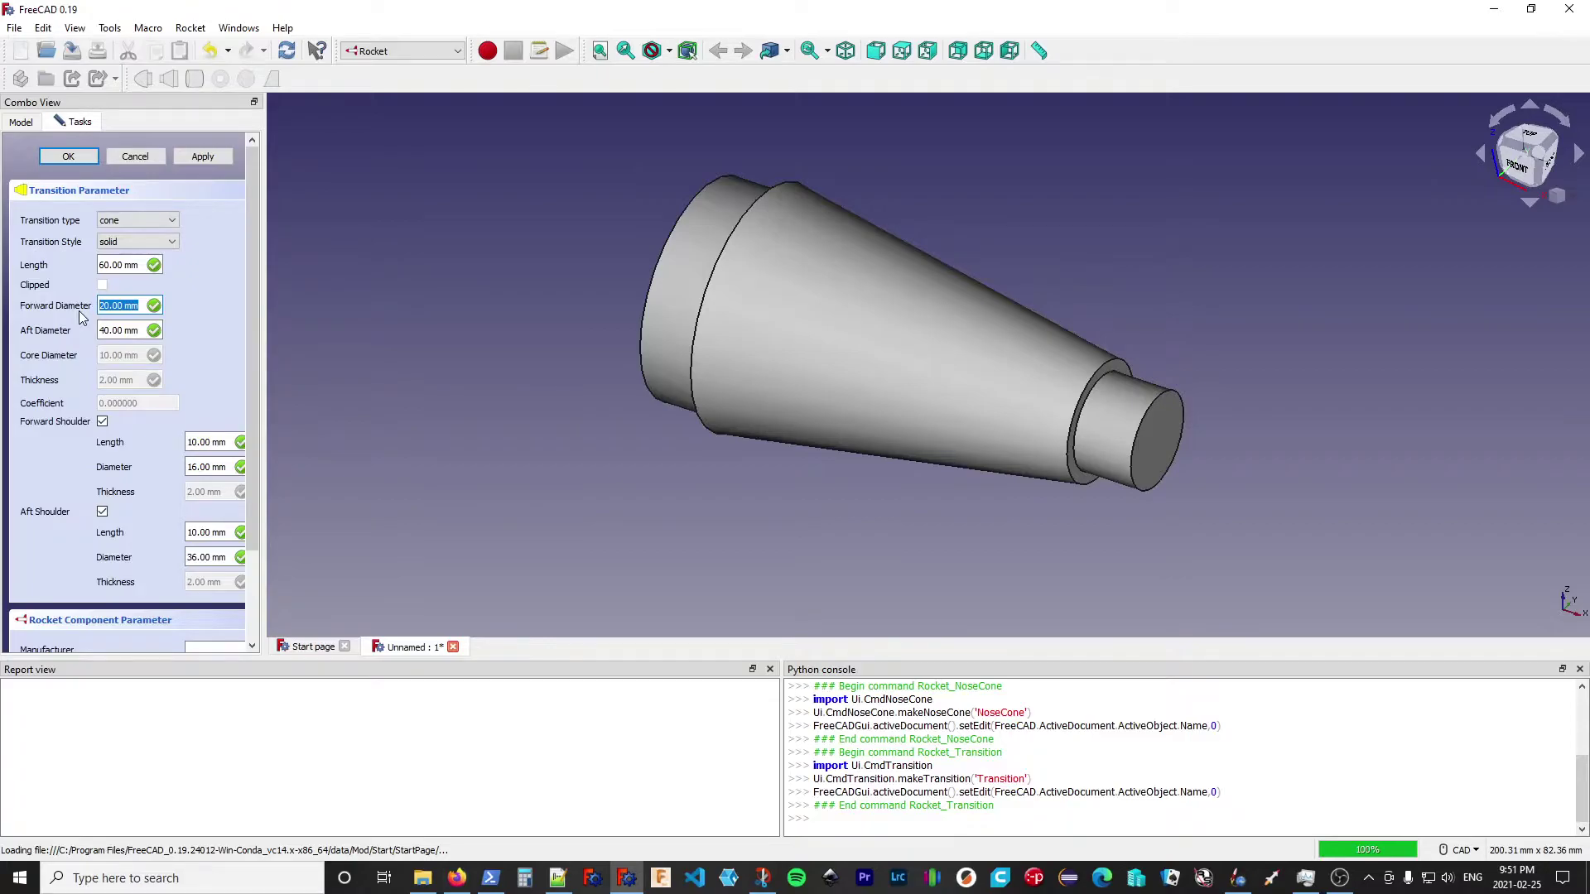
{"action": "type", "text": "4"}
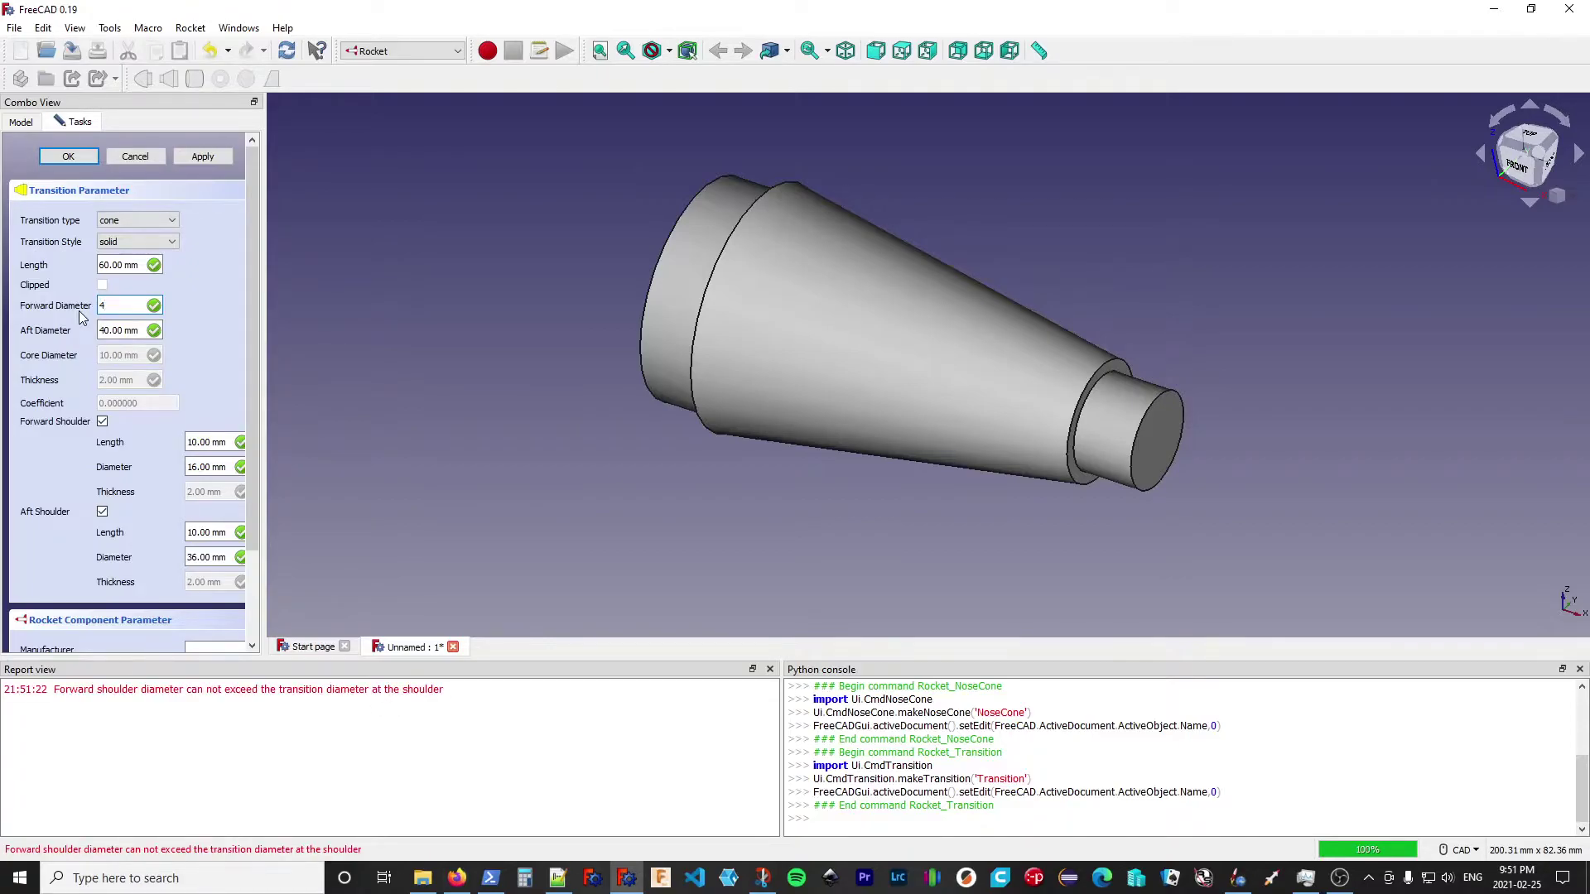
{"action": "type", "text": "in"}
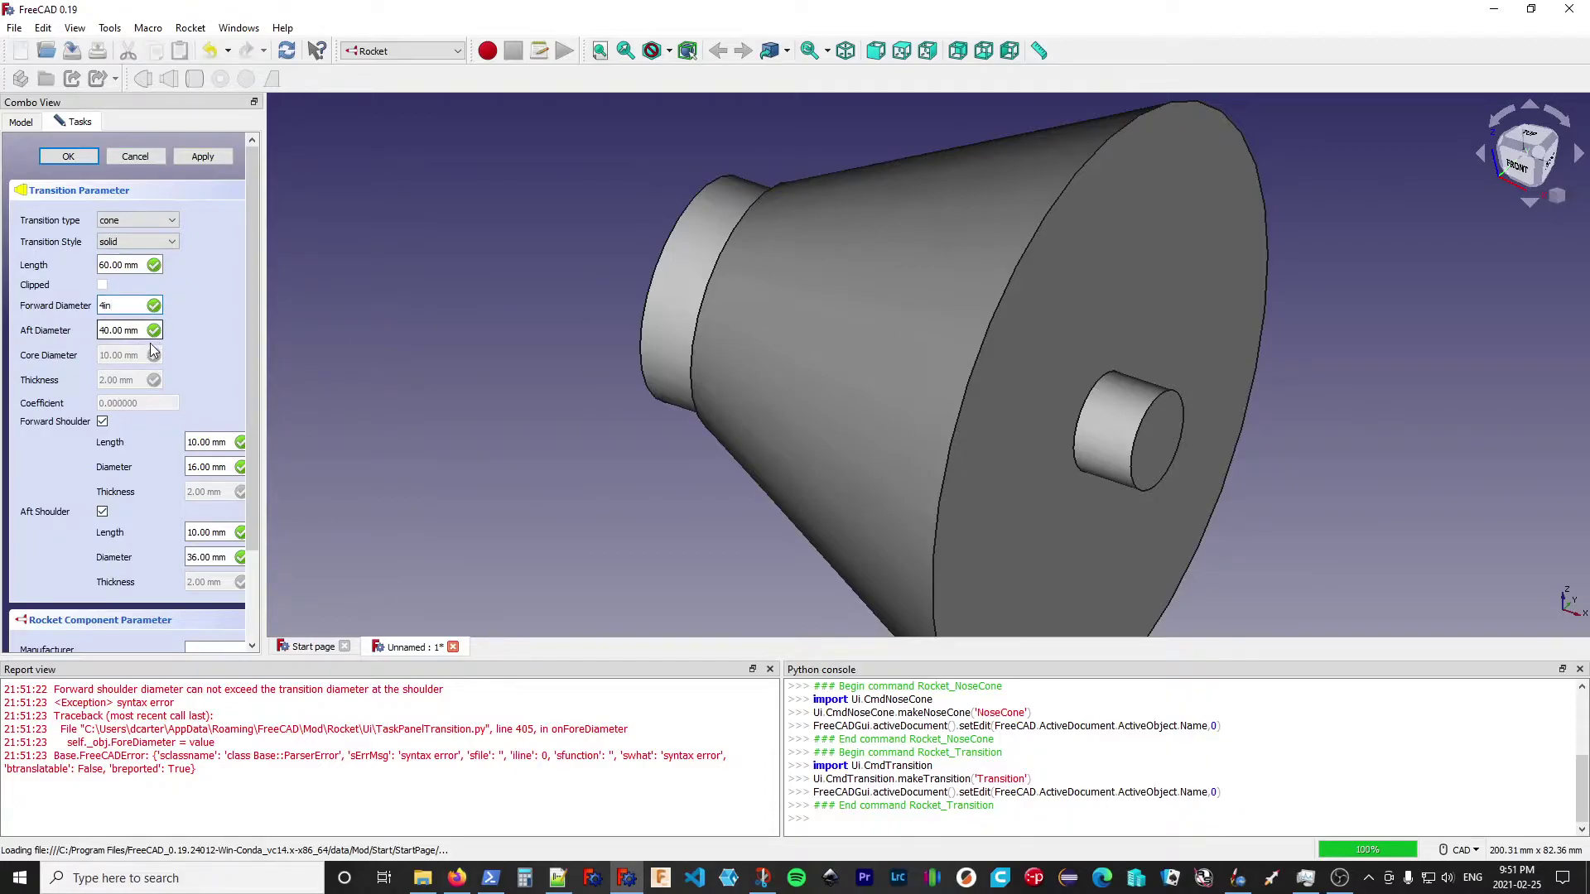
{"action": "left_click", "coordinate": [83, 158]}
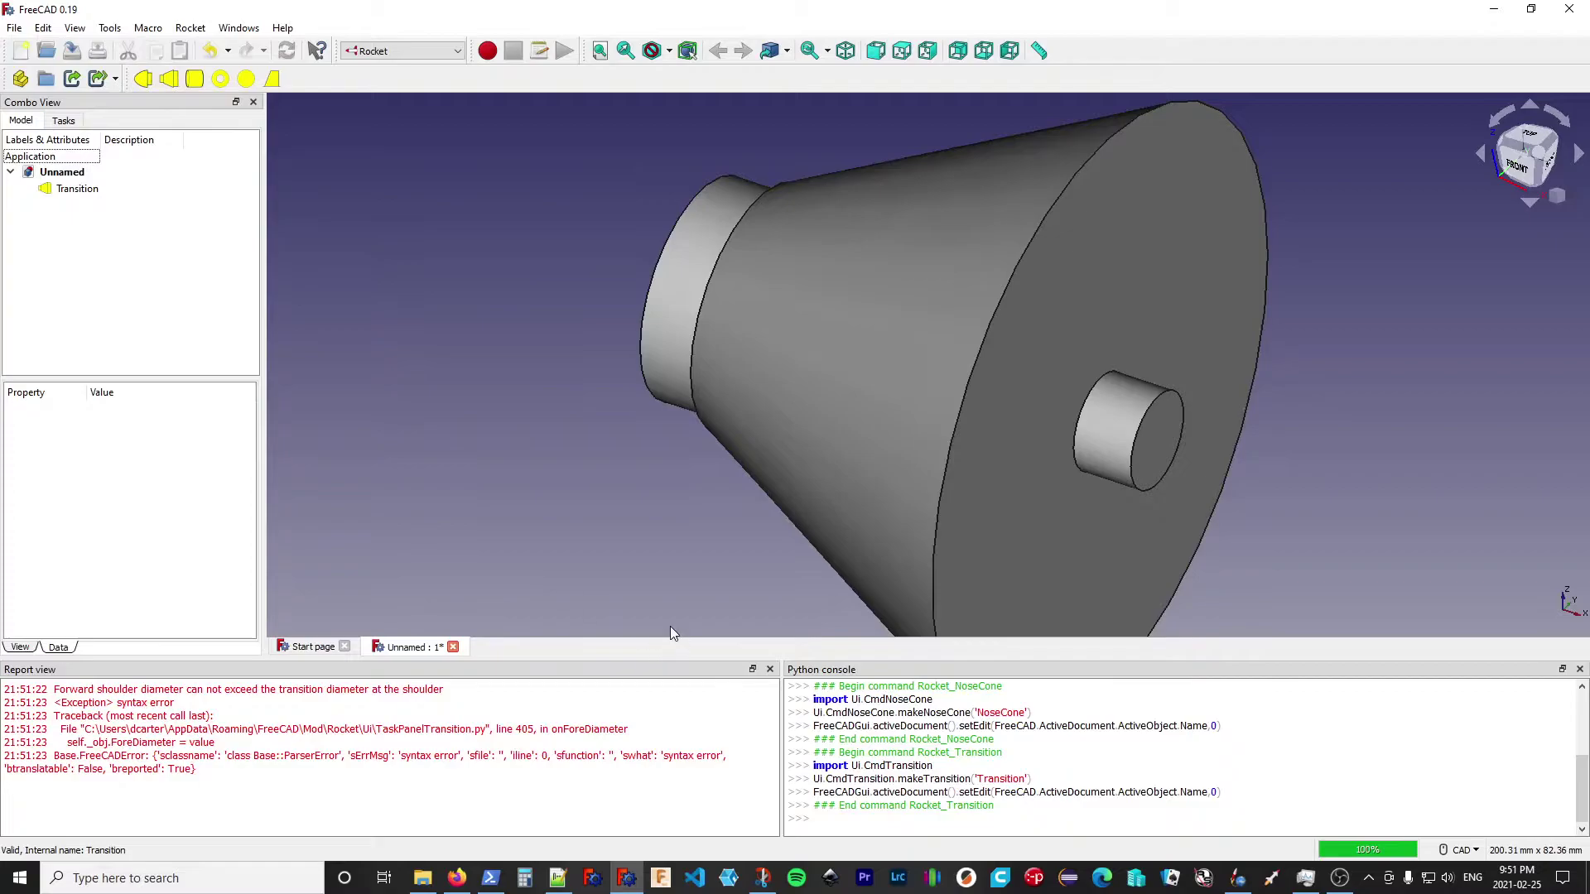
Close the report view and the Python console, and enlarge the model tree area above the property list
{"action": "left_click", "coordinate": [769, 669]}
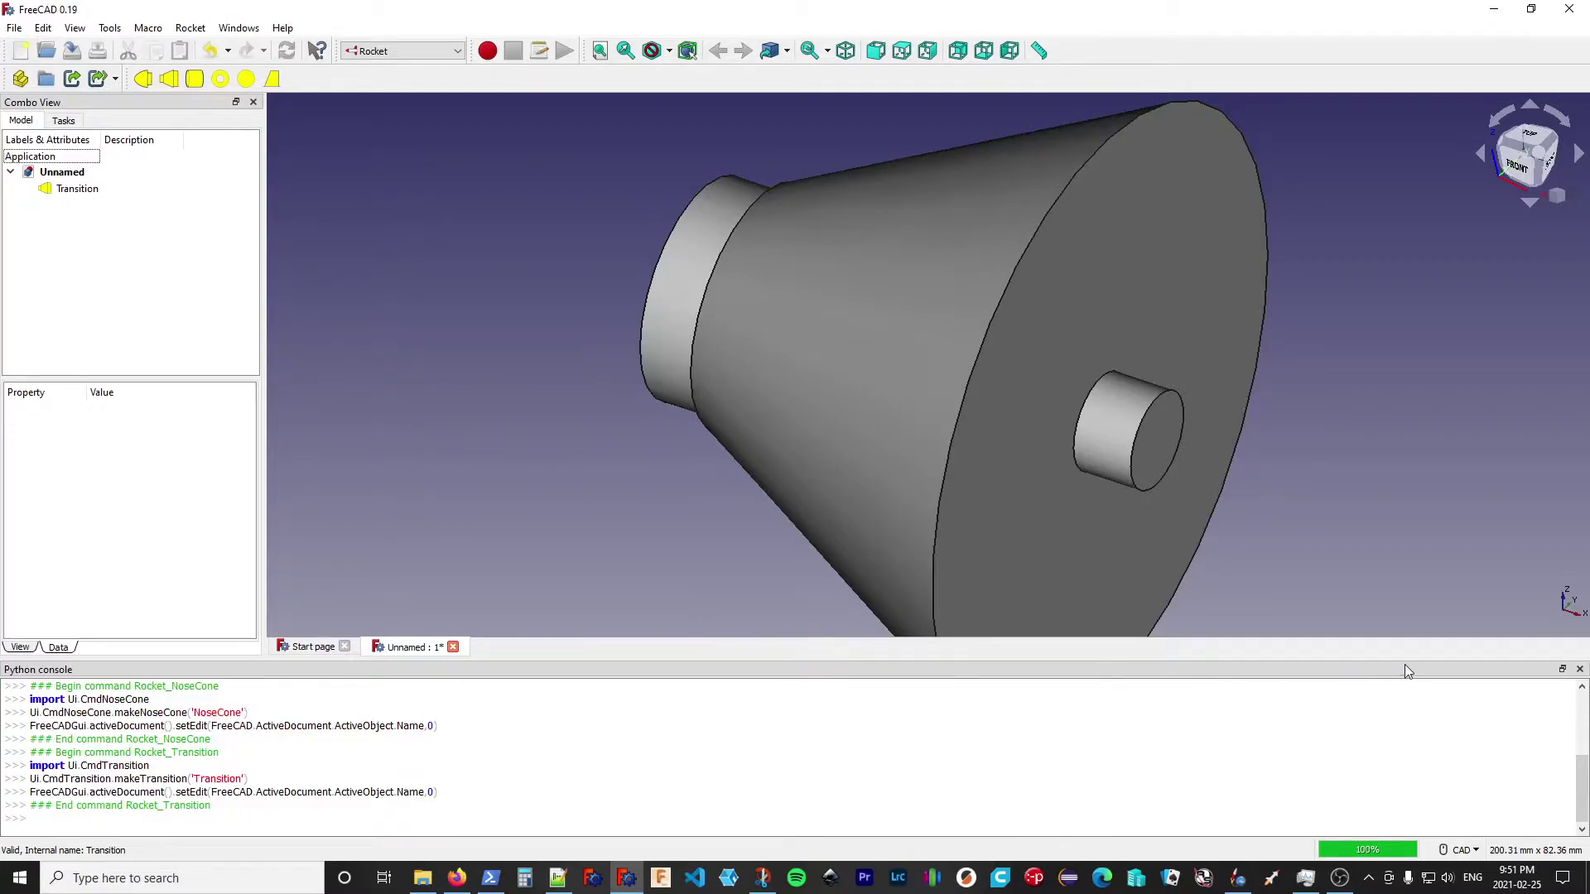
{"action": "left_click", "coordinate": [1580, 669]}
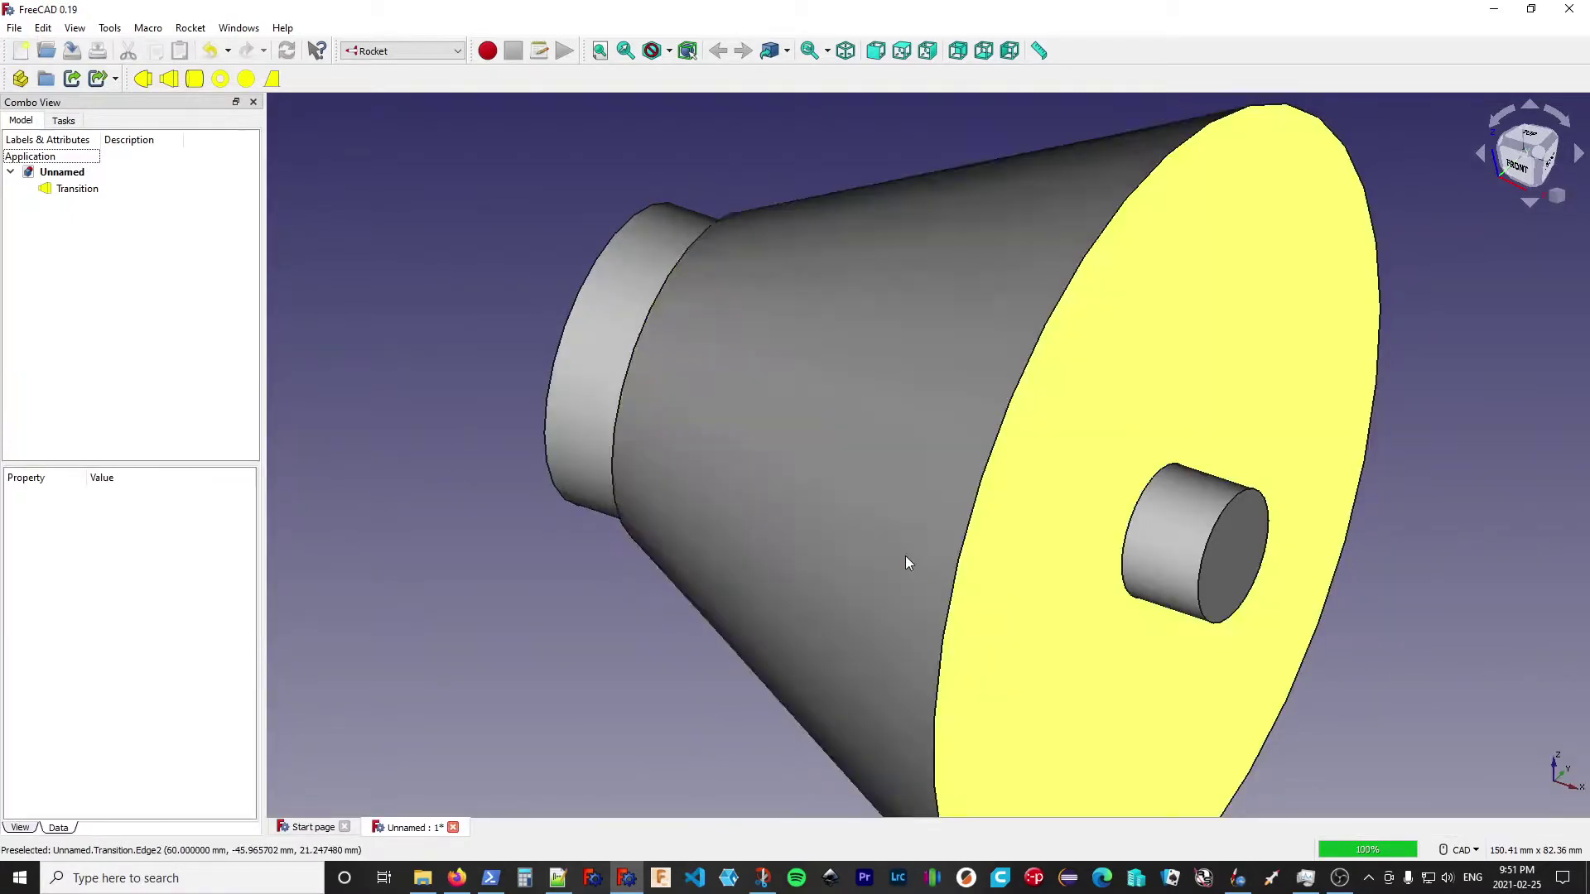
{"action": "left_click_drag", "start_coordinate": [228, 465], "coordinate": [216, 611]}
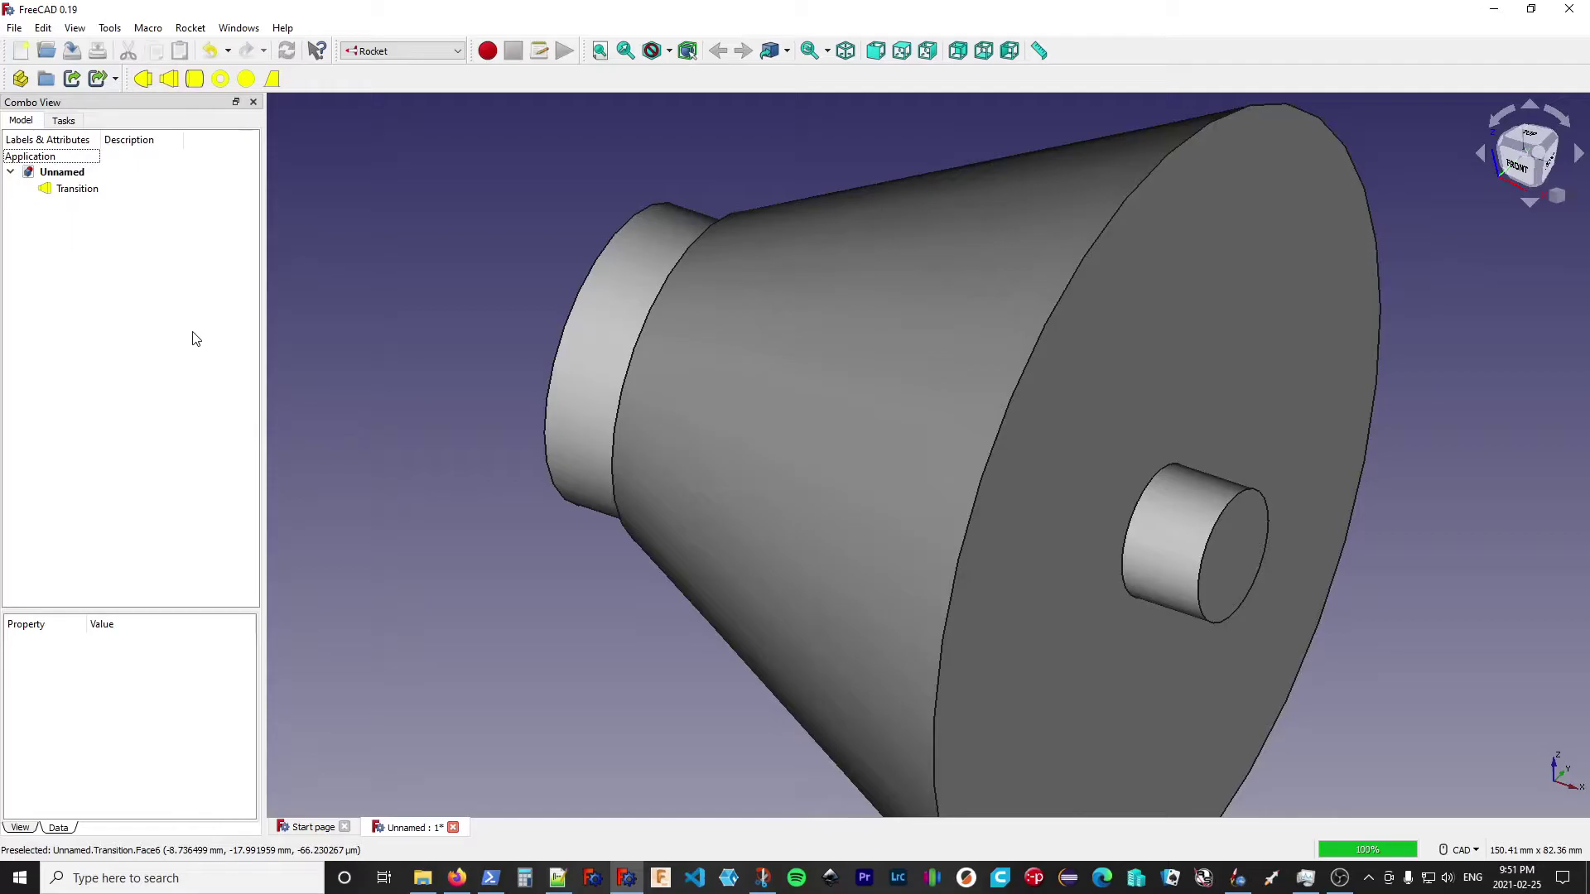
Examine the transition's data properties, especially the fore diameter, and check its parameters in the edit dialog without changing them
{"action": "left_click", "coordinate": [62, 191]}
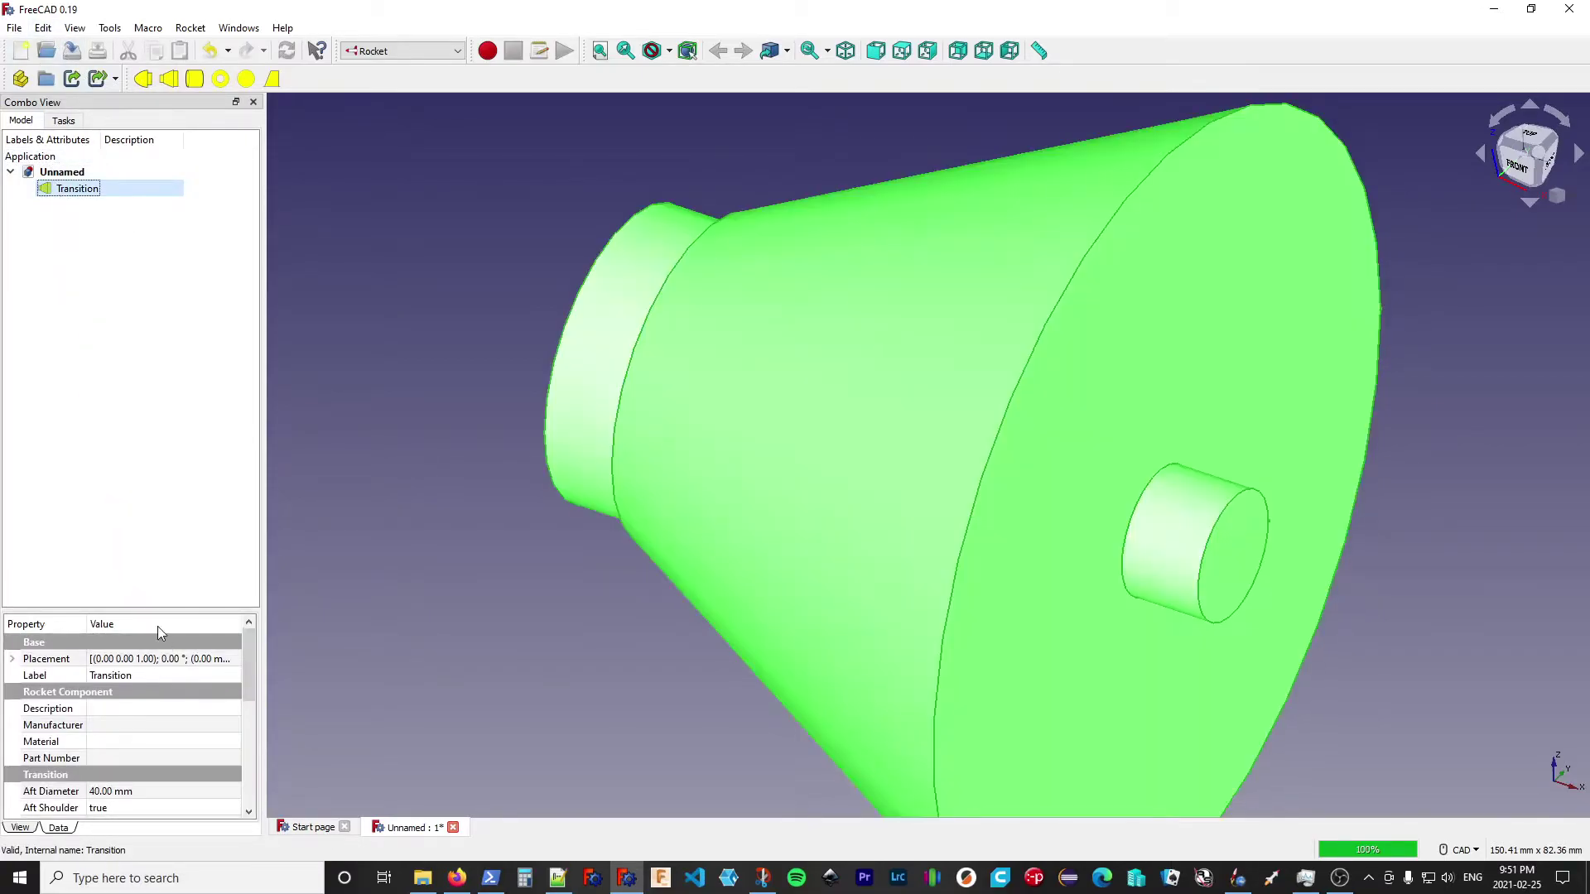
{"action": "scroll", "coordinate": [164, 676], "scroll_direction": "down", "scroll_amount": 4}
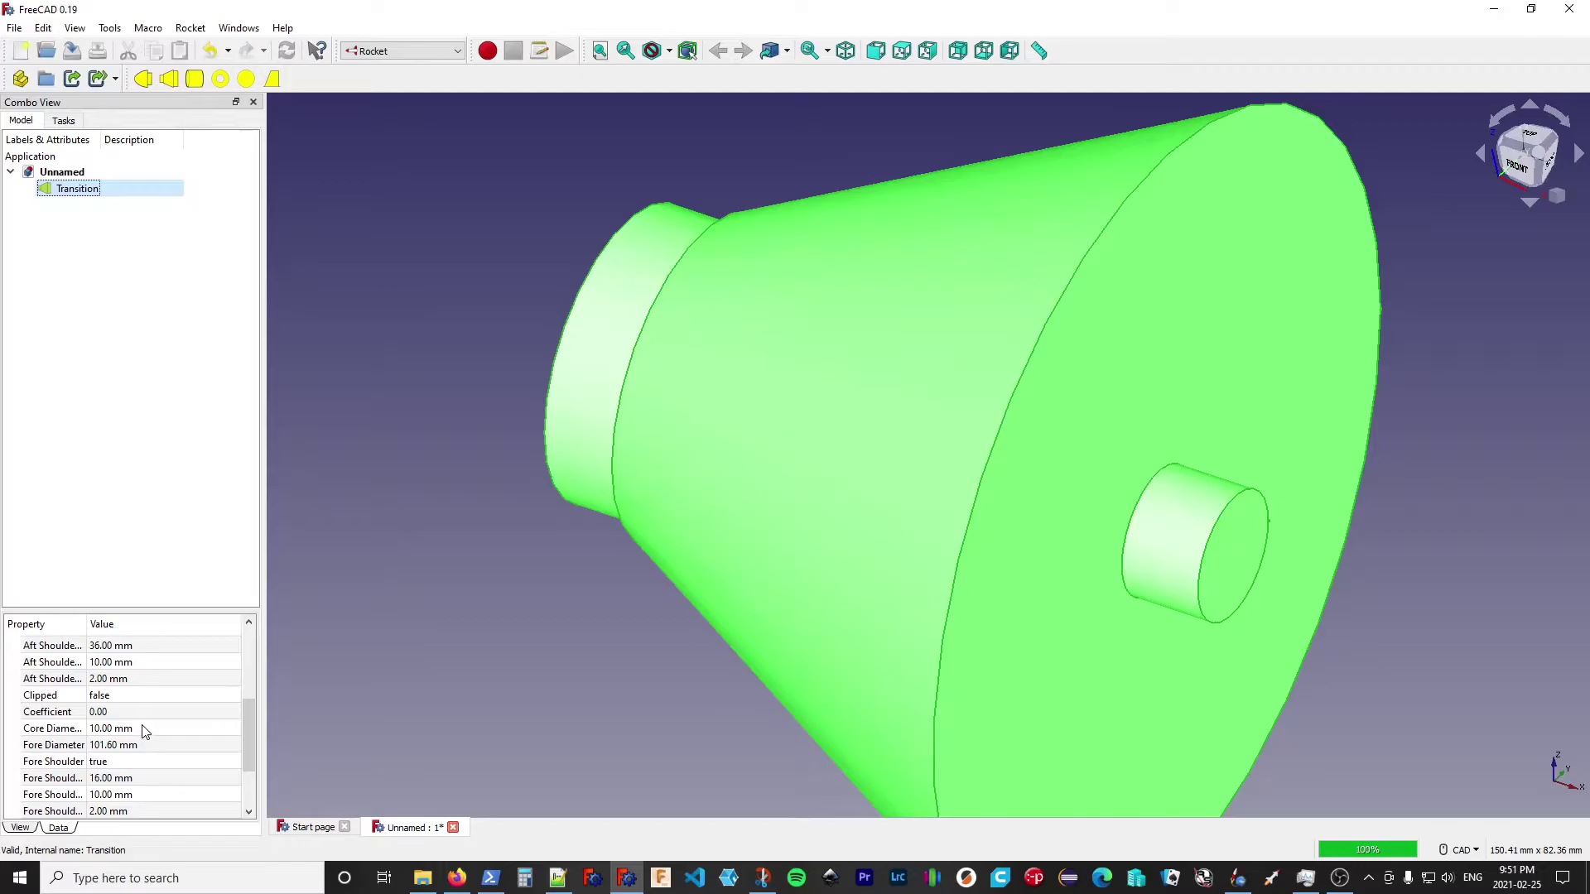
{"action": "scroll", "coordinate": [142, 720], "scroll_direction": "up", "scroll_amount": 2}
{"action": "scroll", "coordinate": [142, 719], "scroll_direction": "down", "scroll_amount": 2}
{"action": "scroll", "coordinate": [142, 719], "scroll_direction": "up", "scroll_amount": 1}
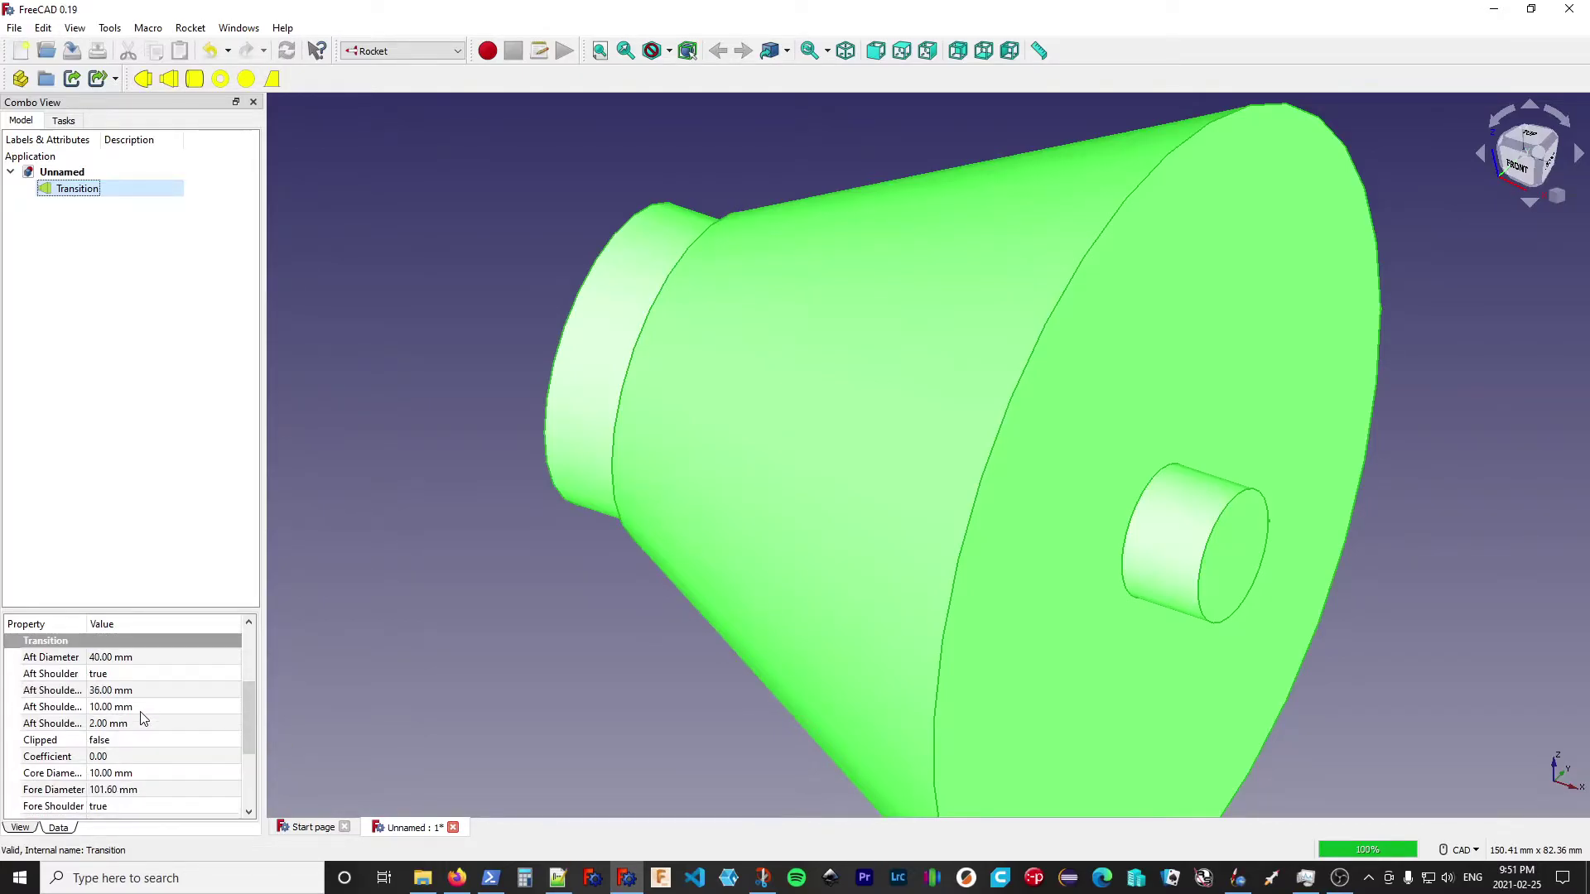
{"action": "scroll", "coordinate": [142, 719], "scroll_direction": "down", "scroll_amount": 3}
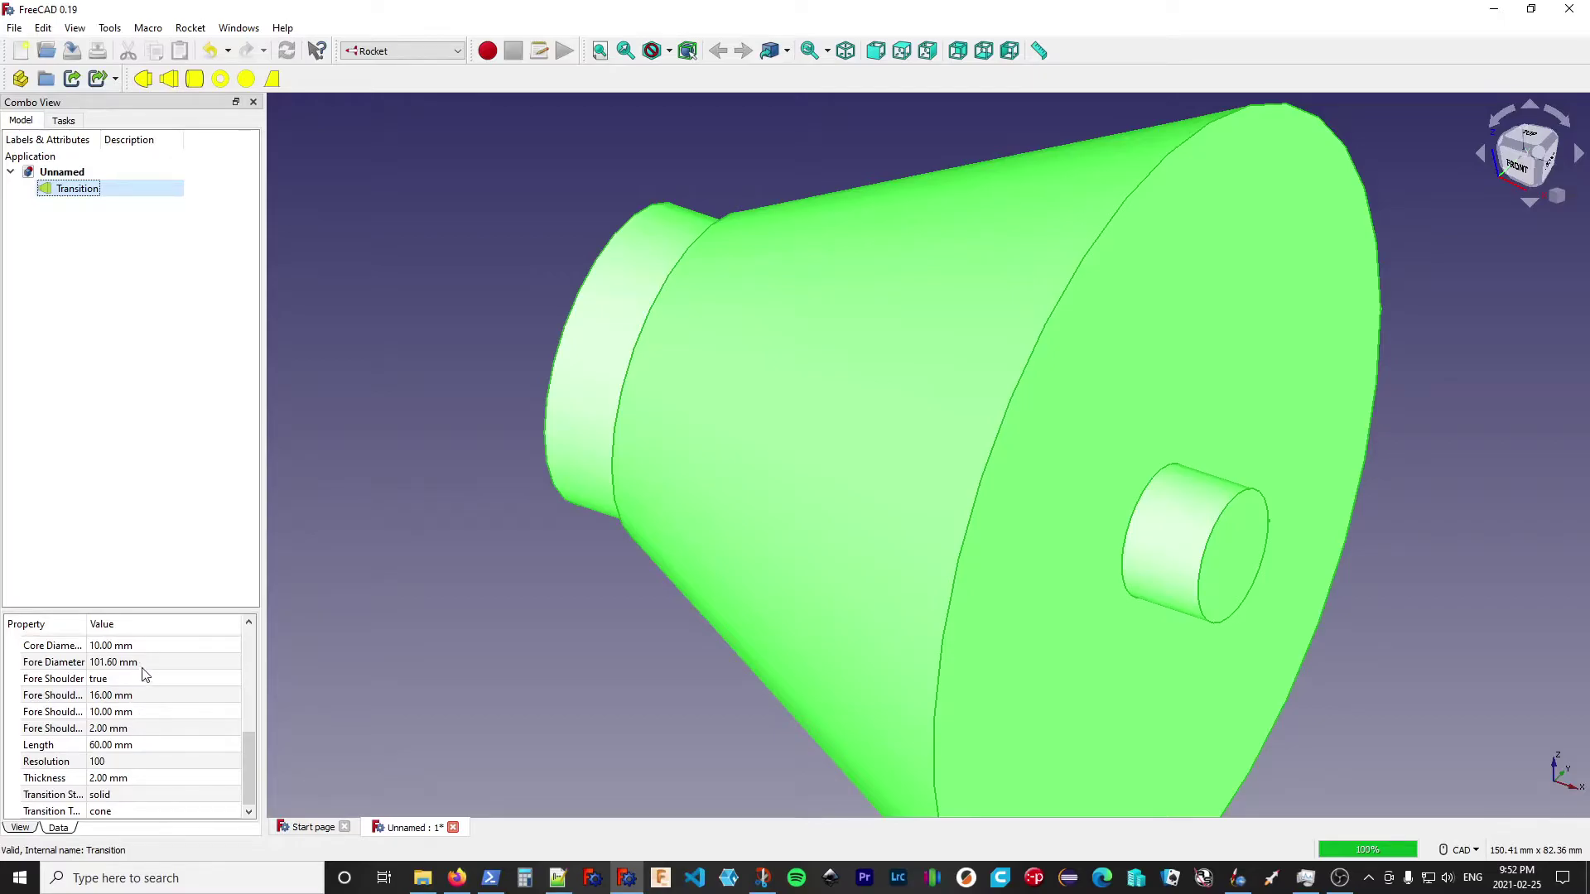
{"action": "left_click", "coordinate": [149, 662]}
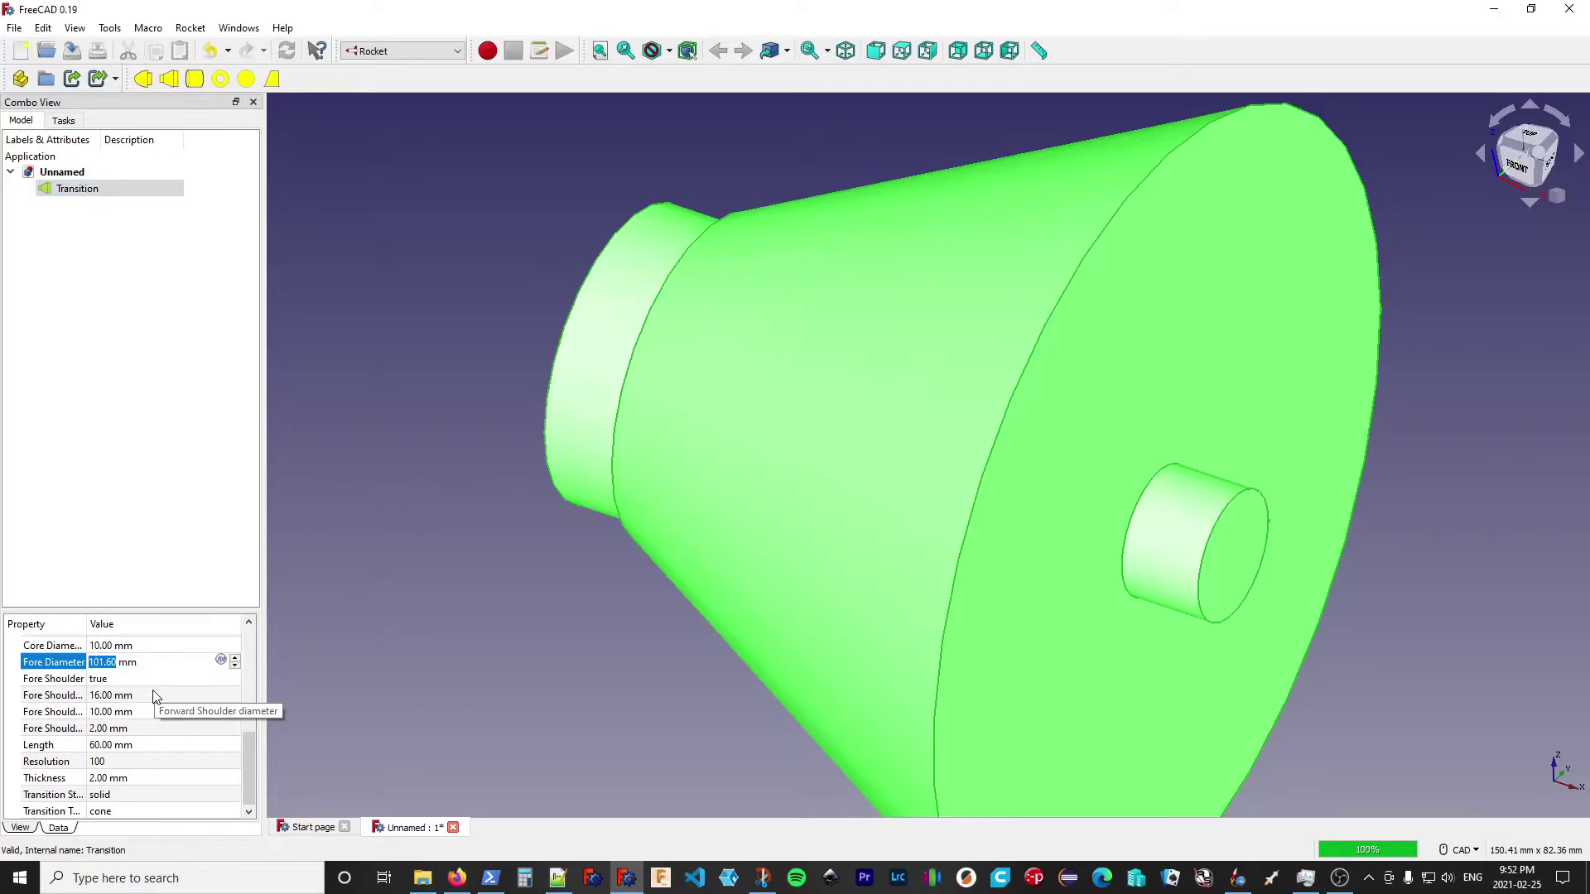
{"action": "double_click", "coordinate": [94, 192]}
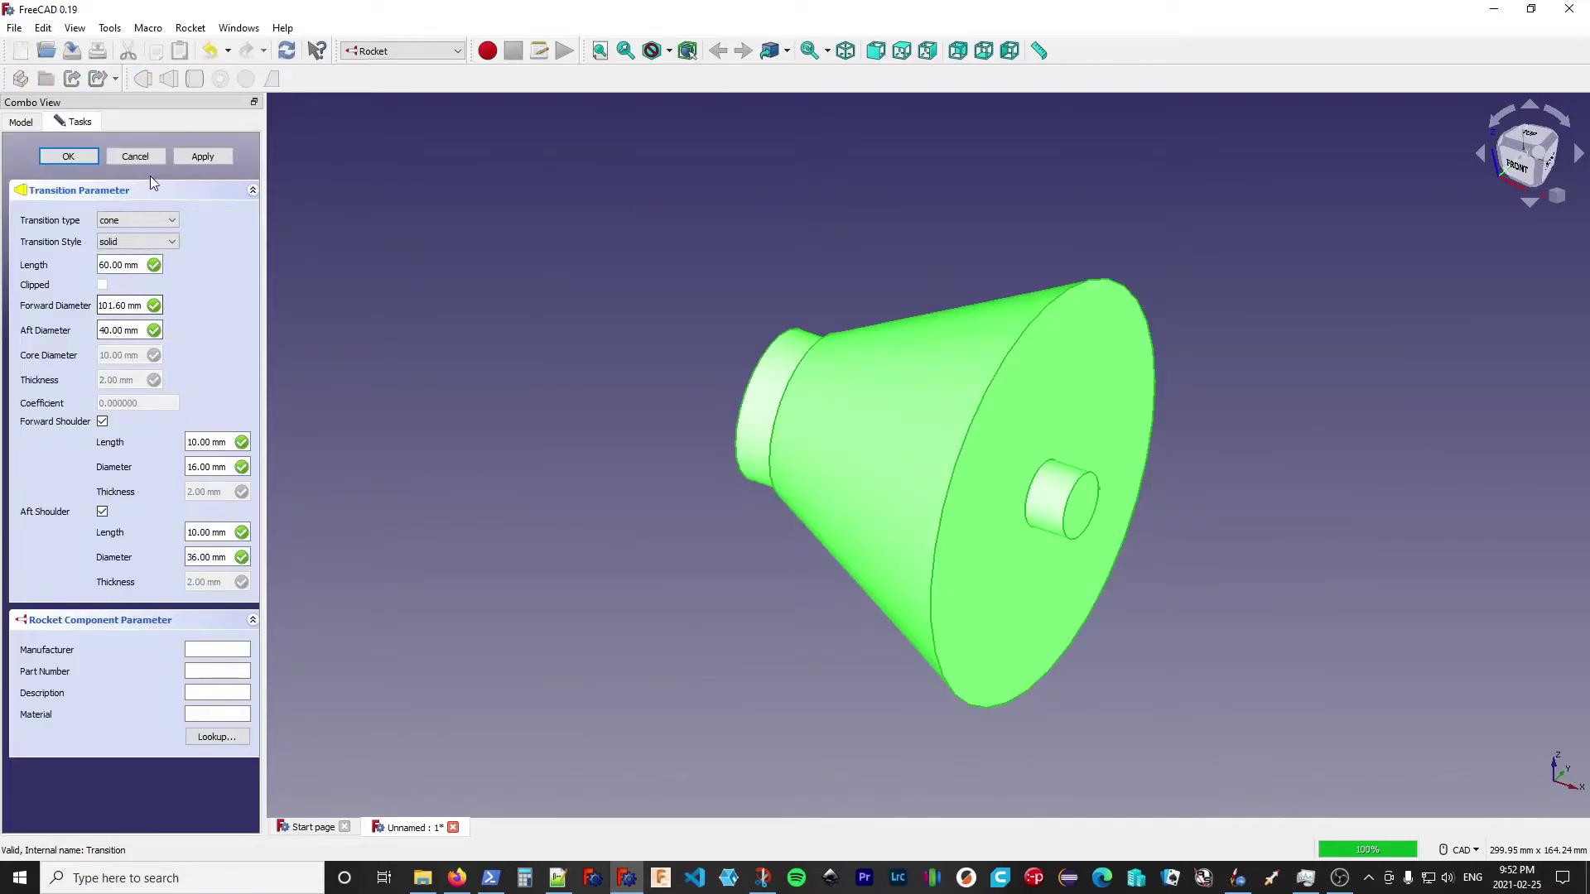
{"action": "left_click", "coordinate": [134, 157]}
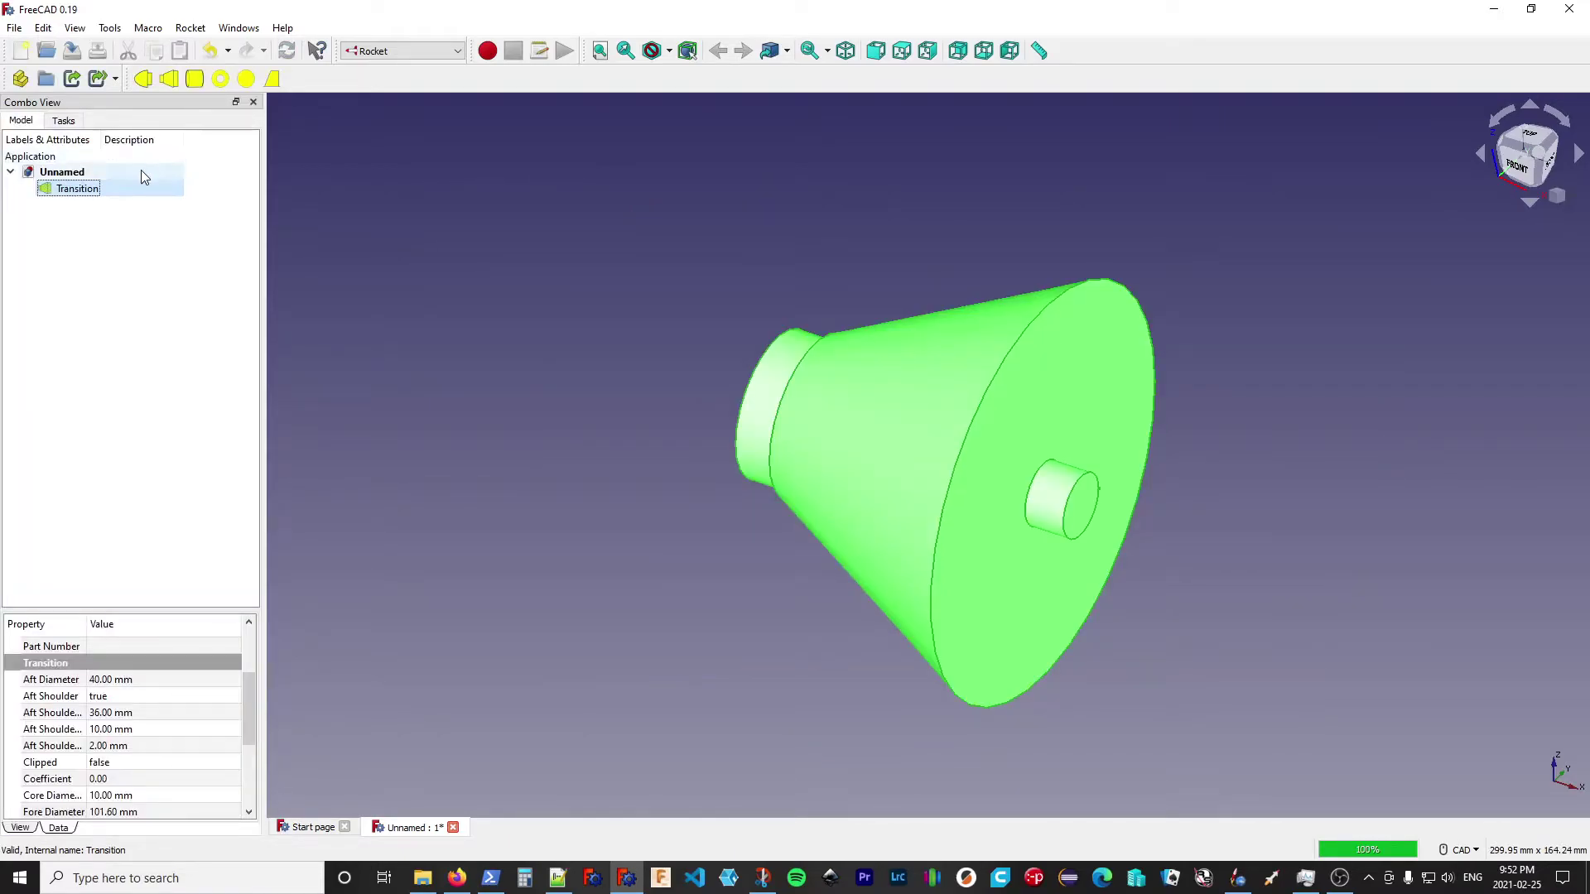
Change the unit system in the preferences to Imperial decimal (in/lb)
{"action": "left_click", "coordinate": [75, 28]}
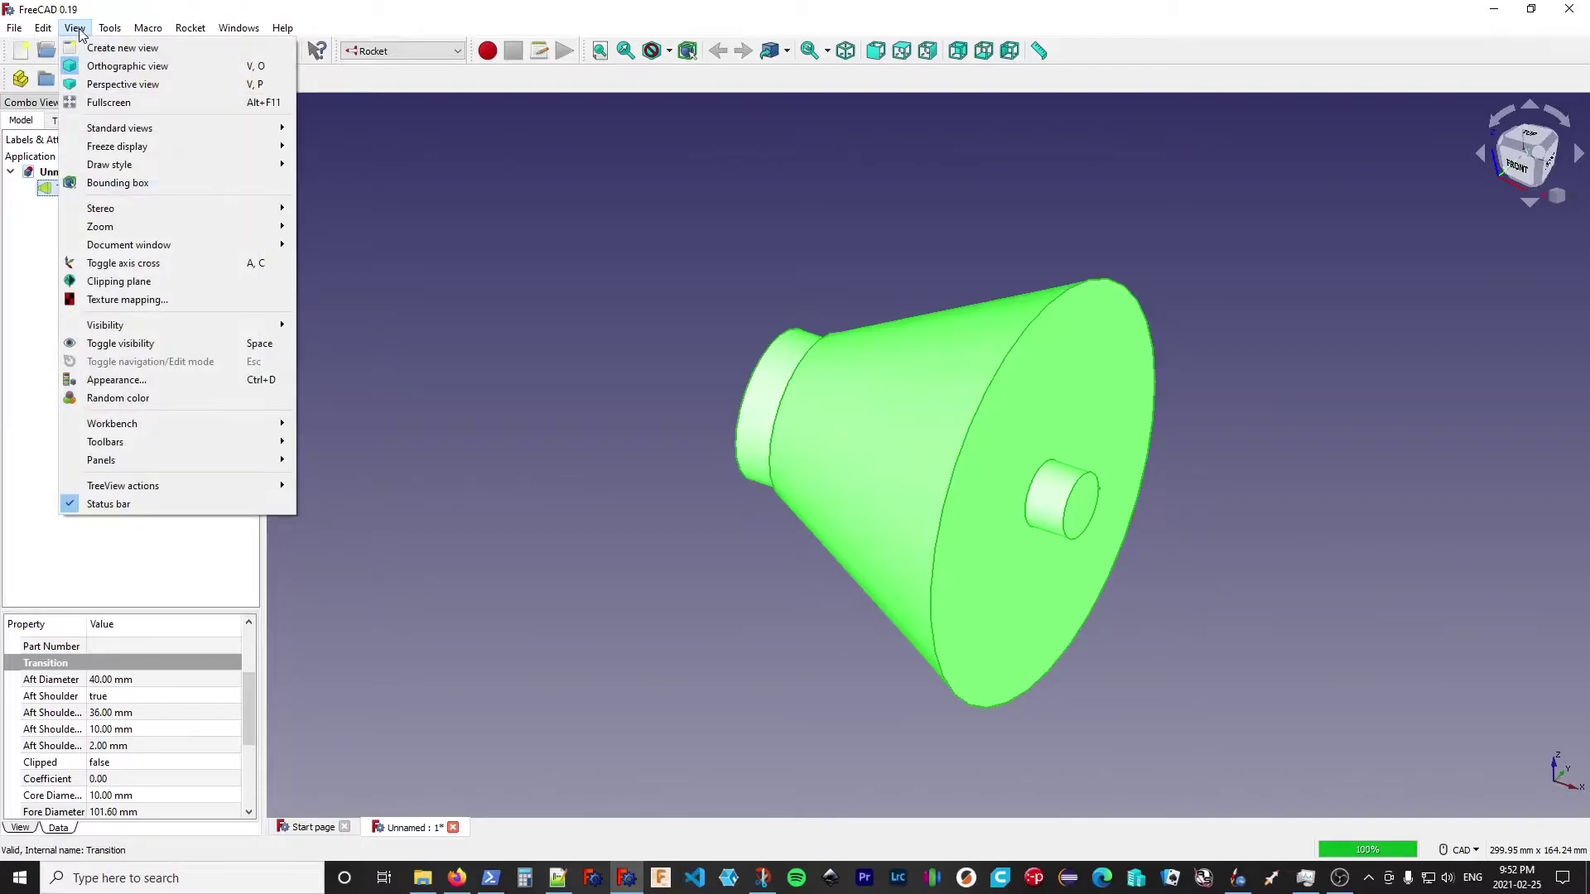
{"action": "mouse_move", "coordinate": [44, 28]}
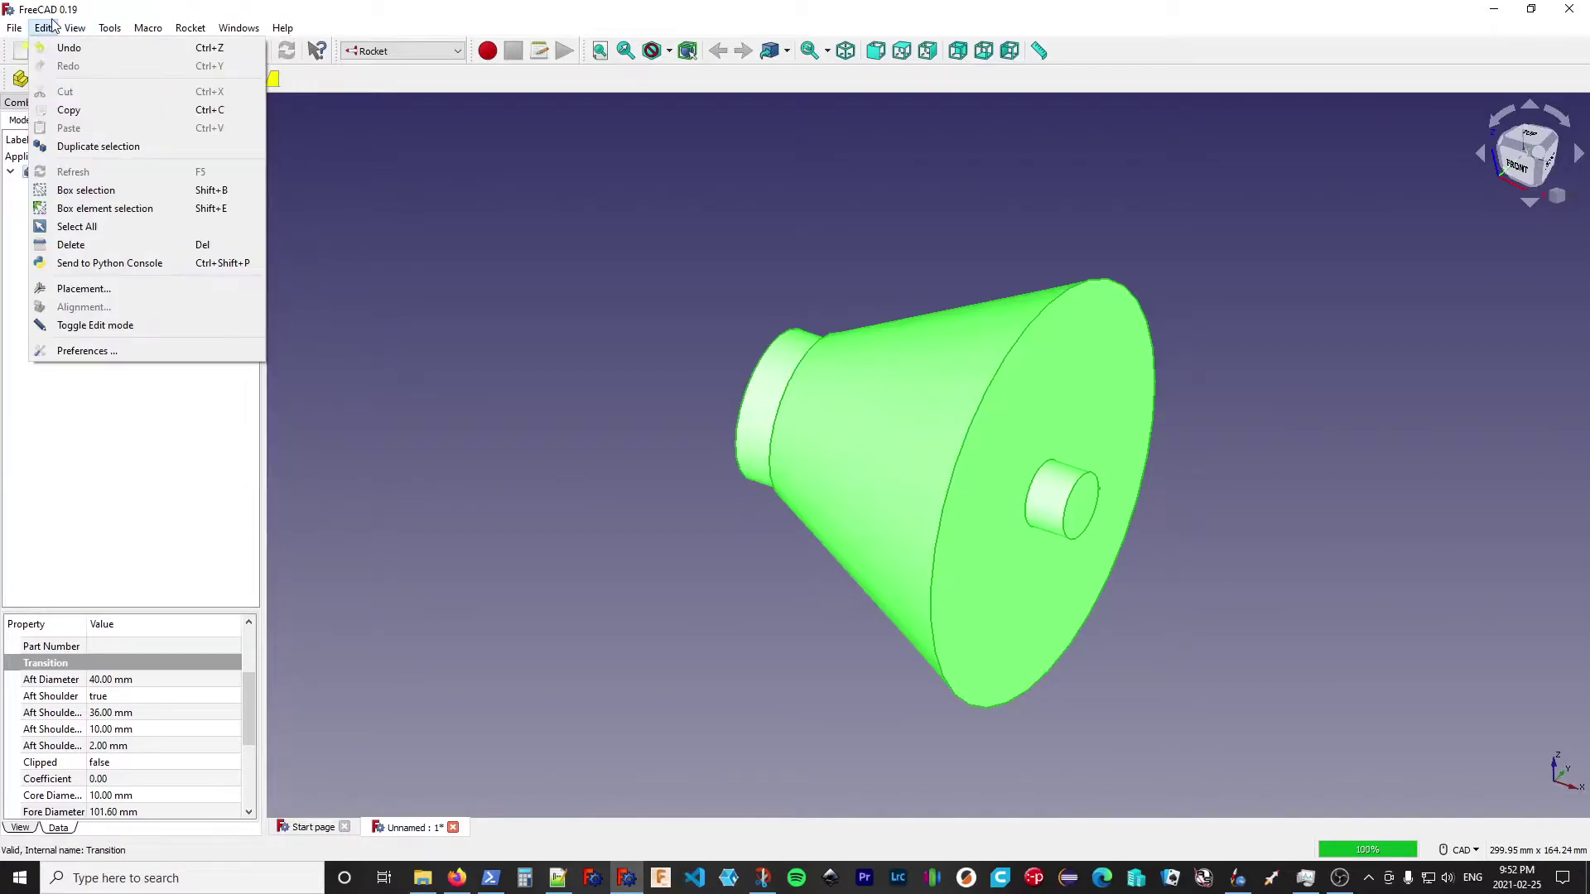
{"action": "left_click", "coordinate": [124, 356]}
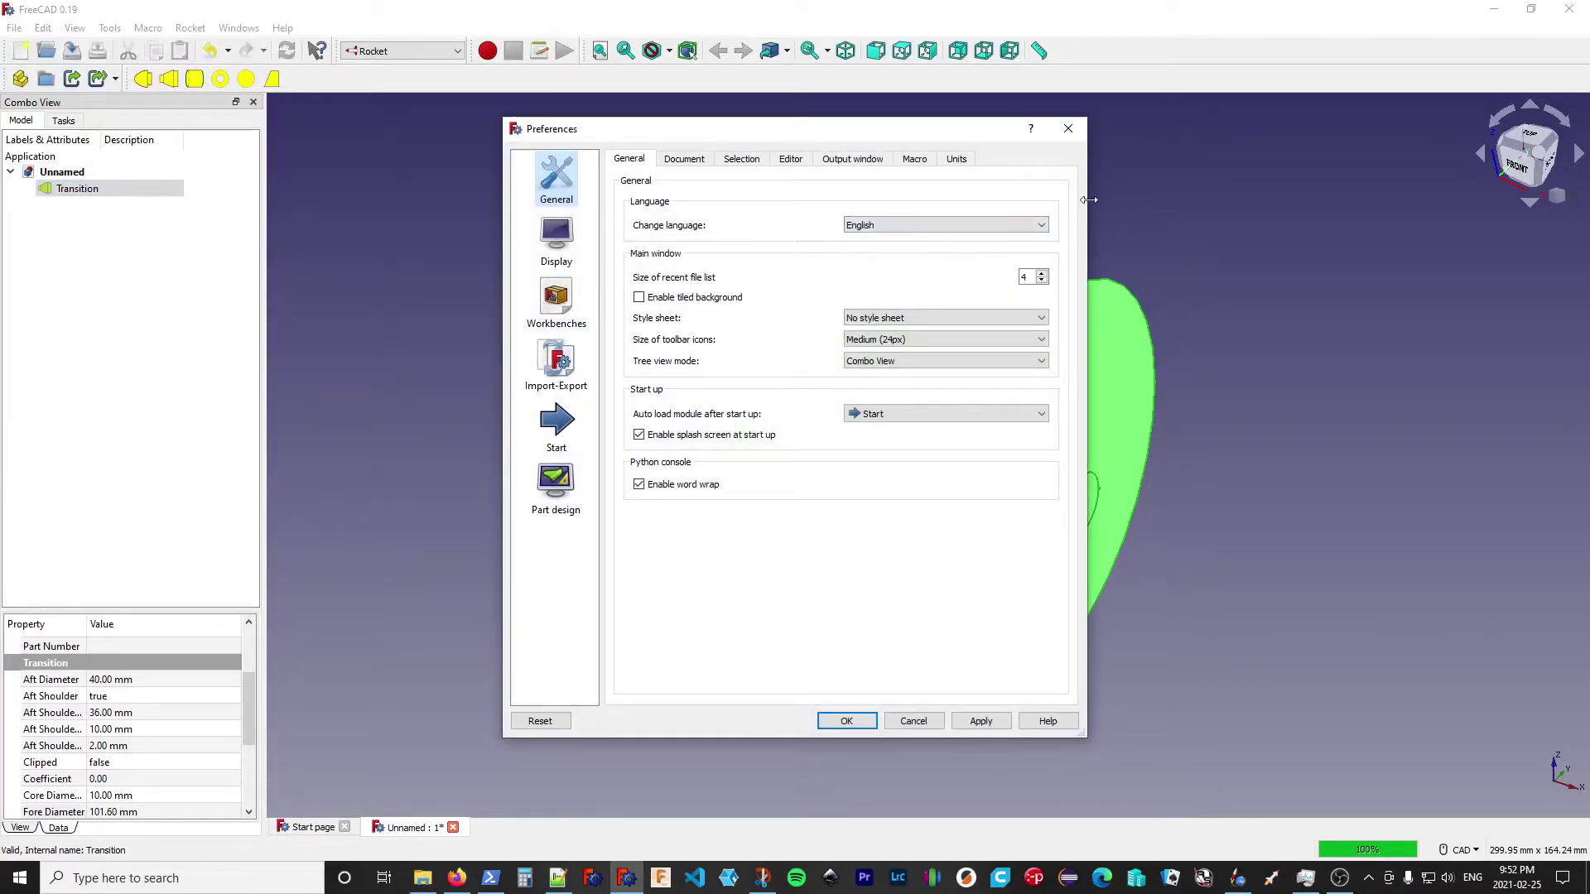
{"action": "left_click", "coordinate": [955, 159]}
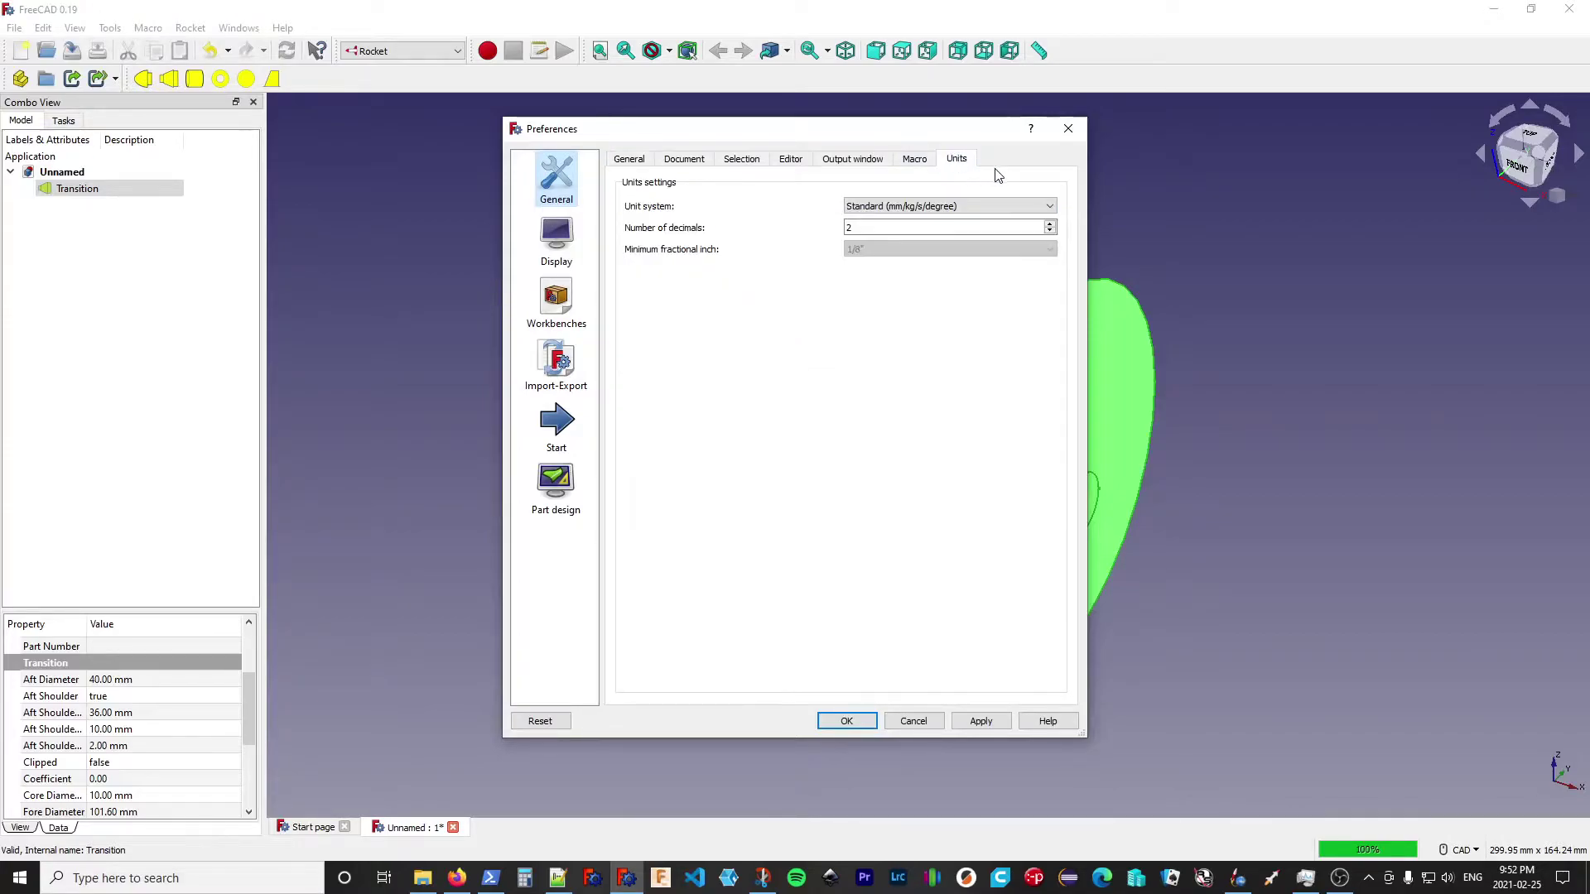
{"action": "left_click", "coordinate": [1048, 206]}
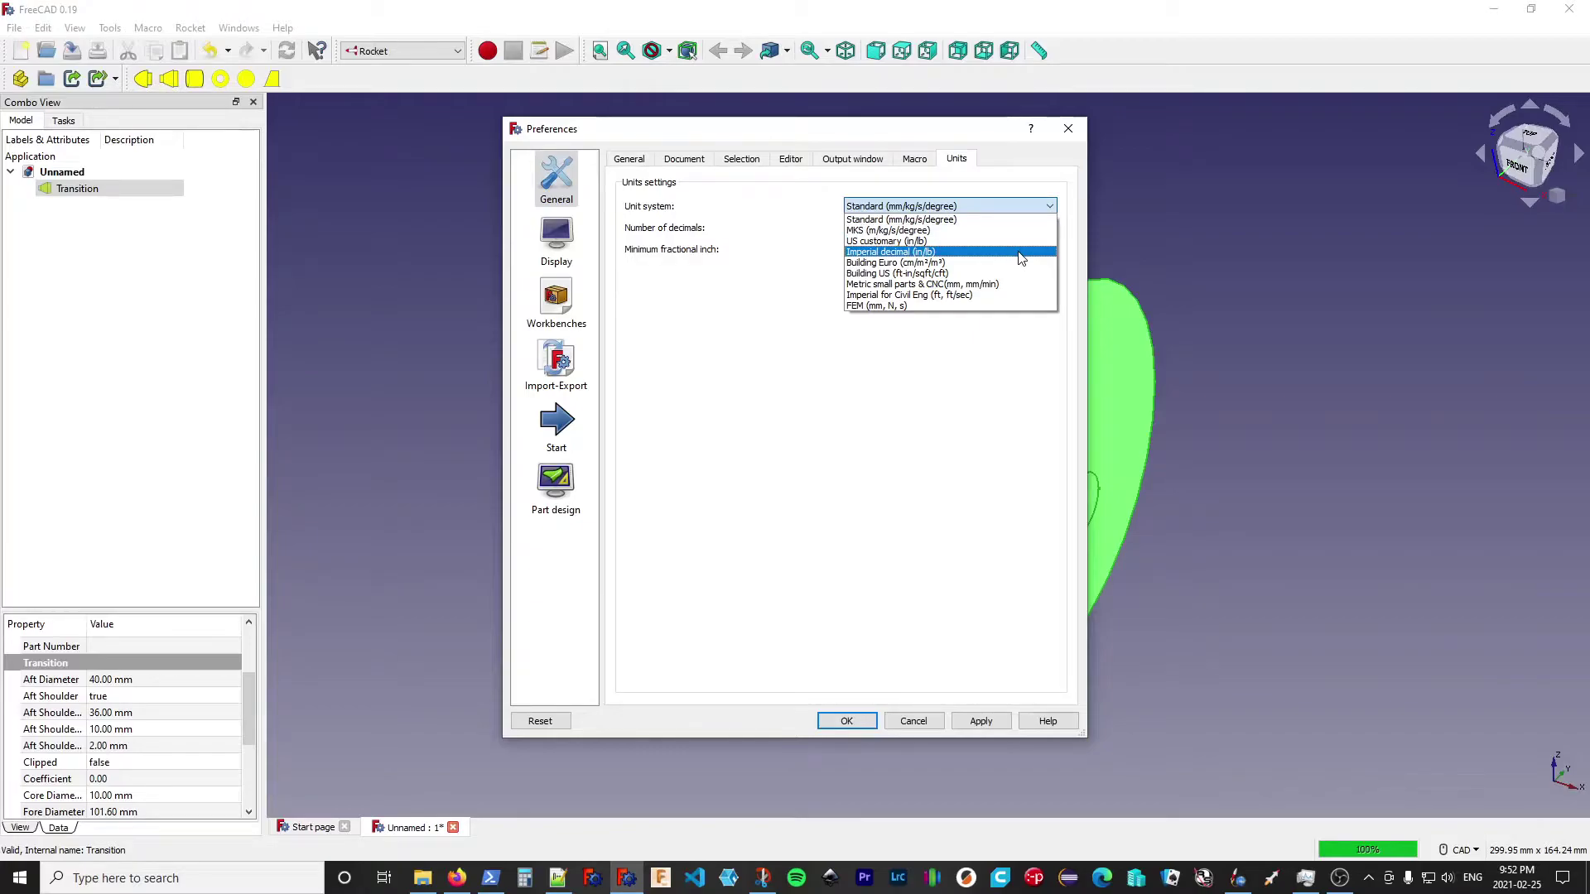
{"action": "left_click", "coordinate": [1021, 253]}
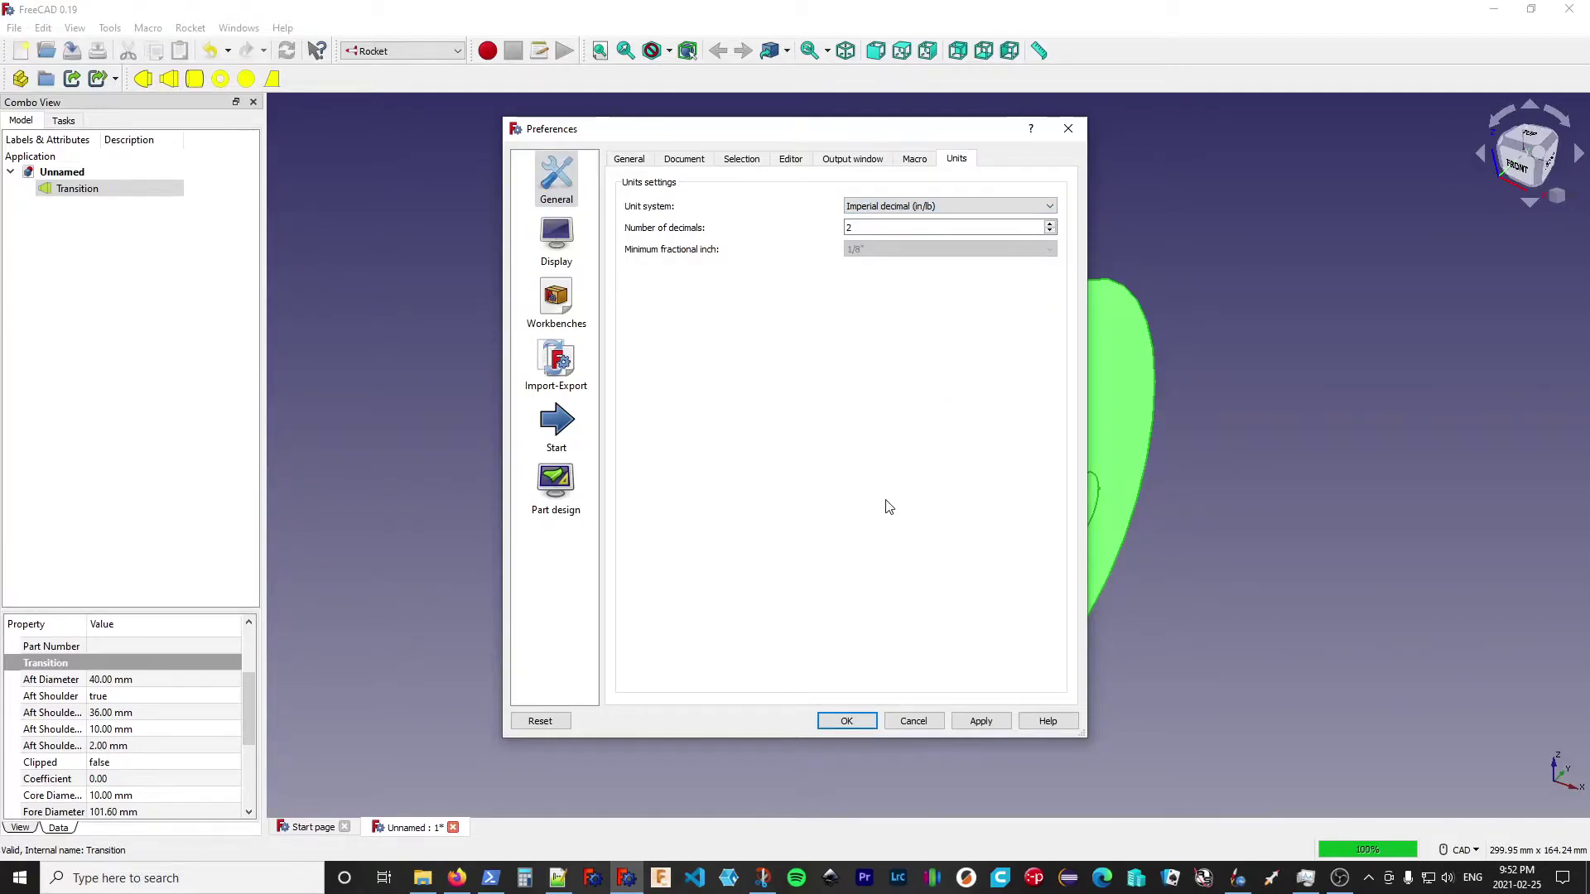
{"action": "left_click", "coordinate": [858, 723]}
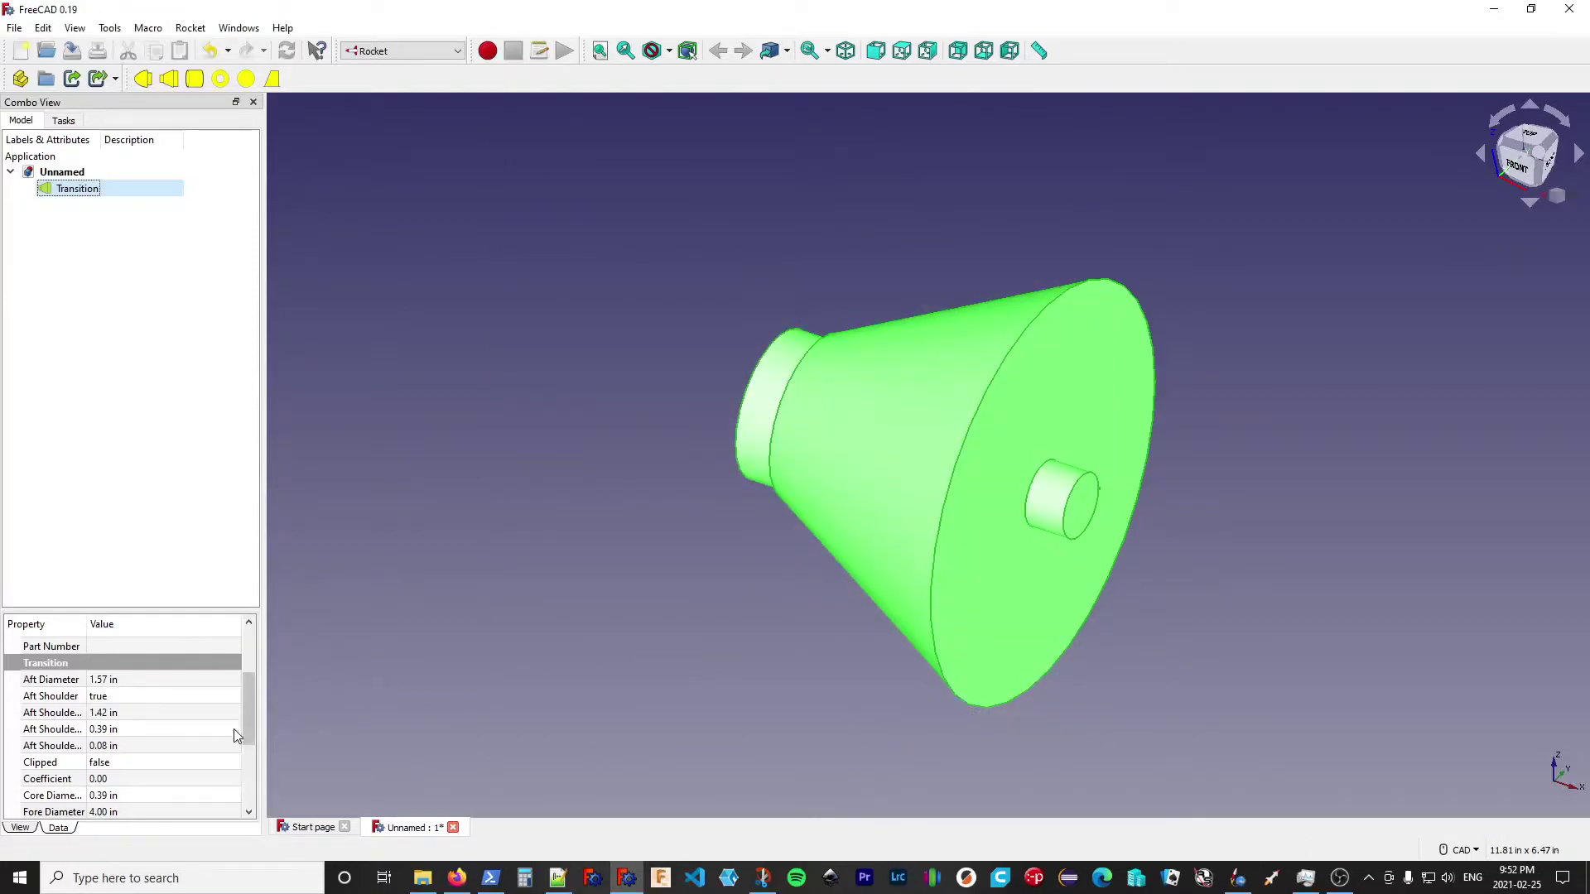
Reopen the transition's parameters and set its forward diameter to 30 mm
{"action": "scroll", "coordinate": [177, 748], "scroll_direction": "down", "scroll_amount": 2}
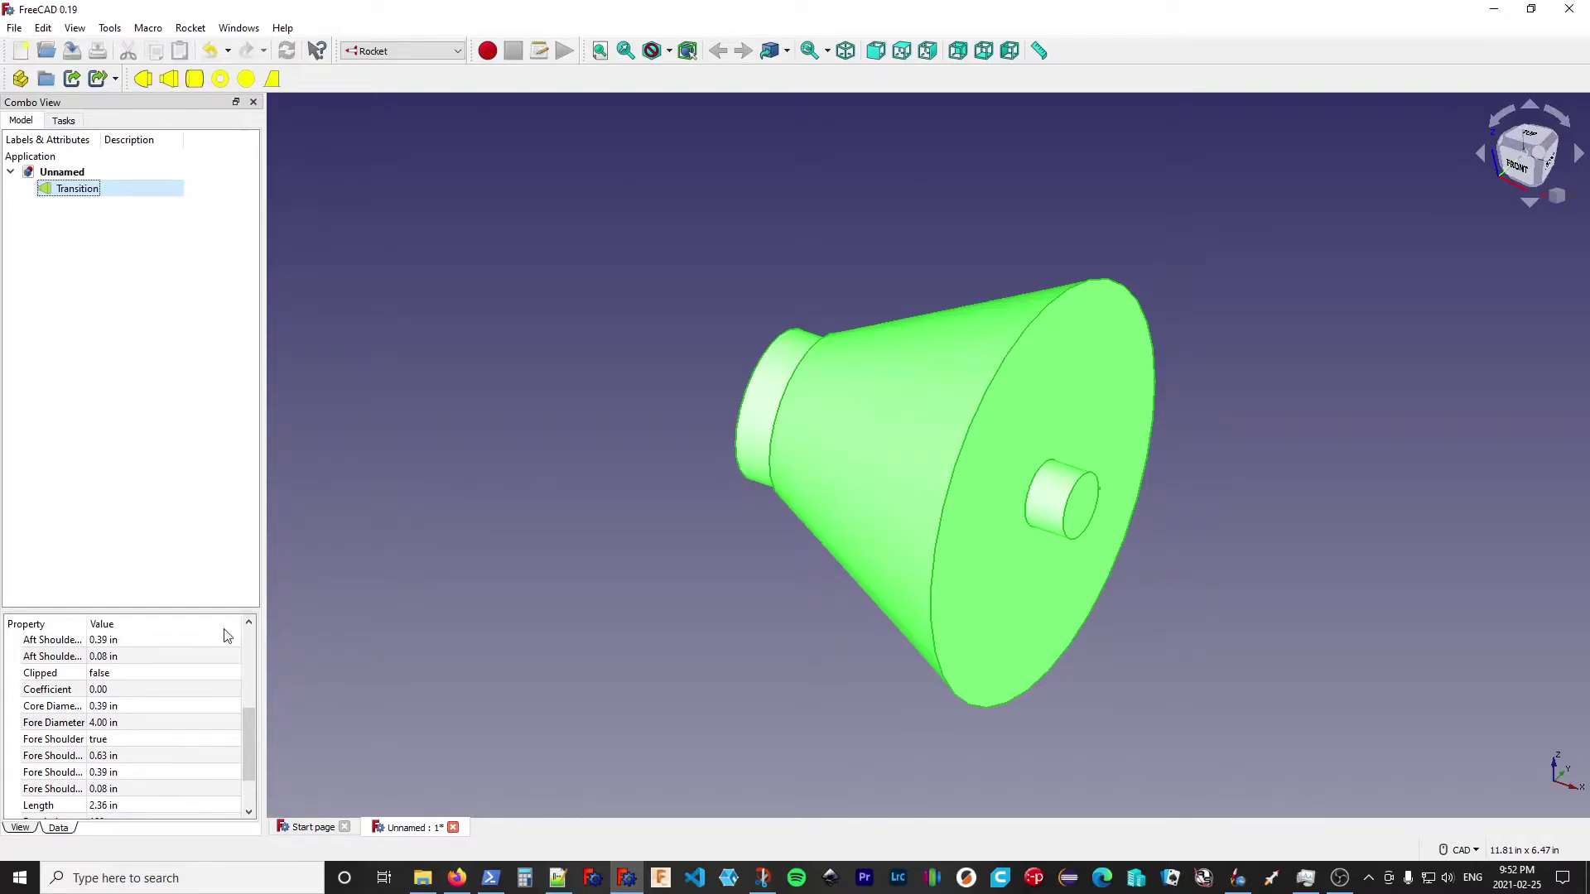
{"action": "double_click", "coordinate": [73, 190]}
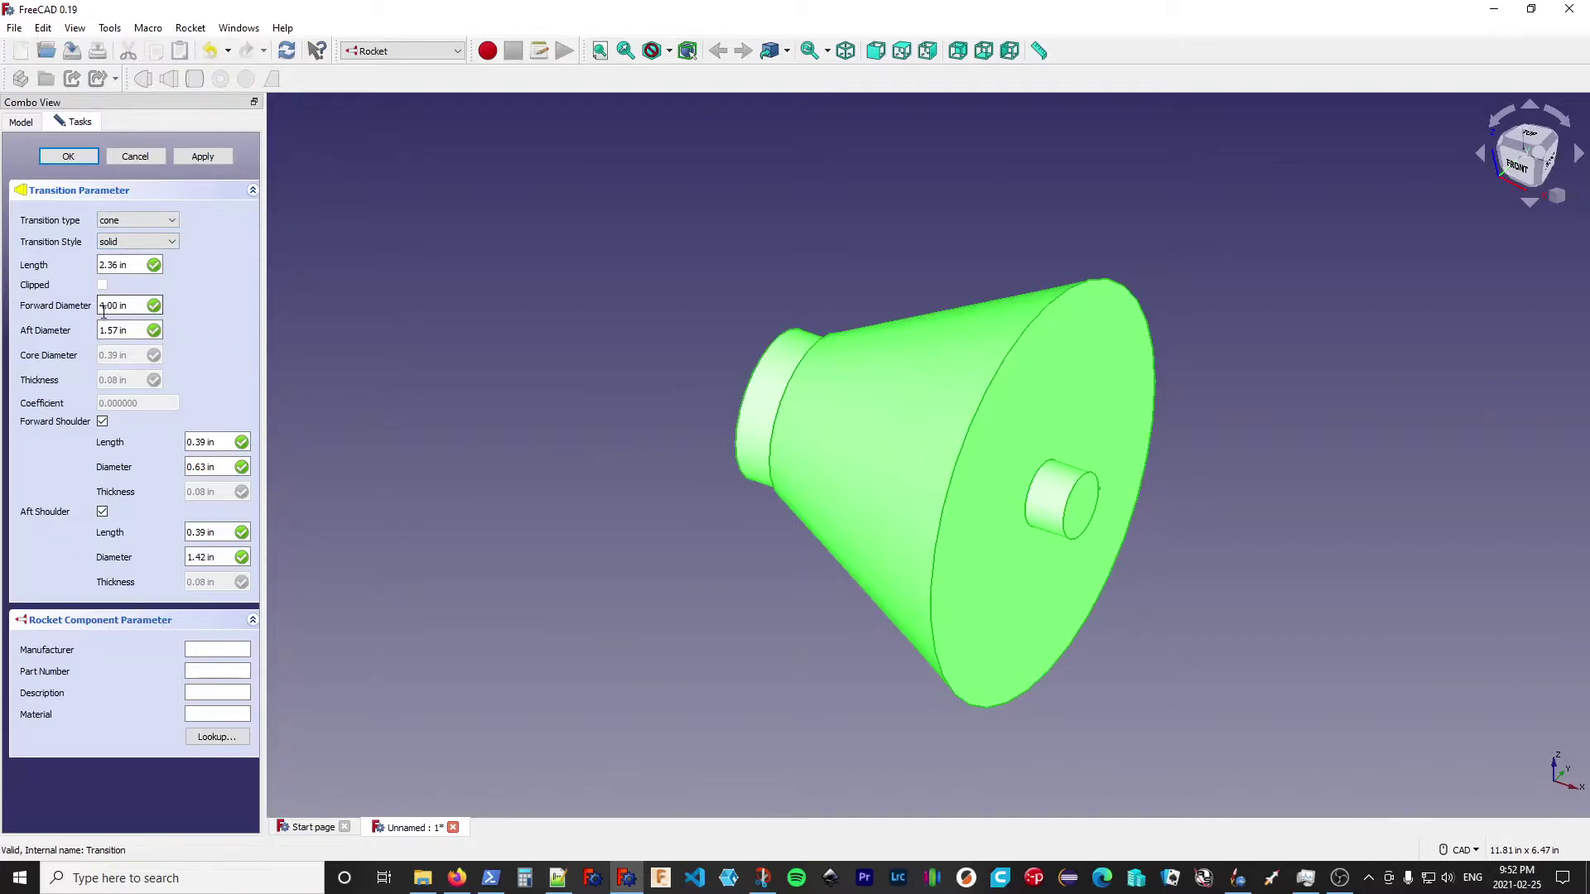
{"action": "left_click_drag", "start_coordinate": [137, 307], "coordinate": [97, 304]}
{"action": "type", "text": "30mm"}
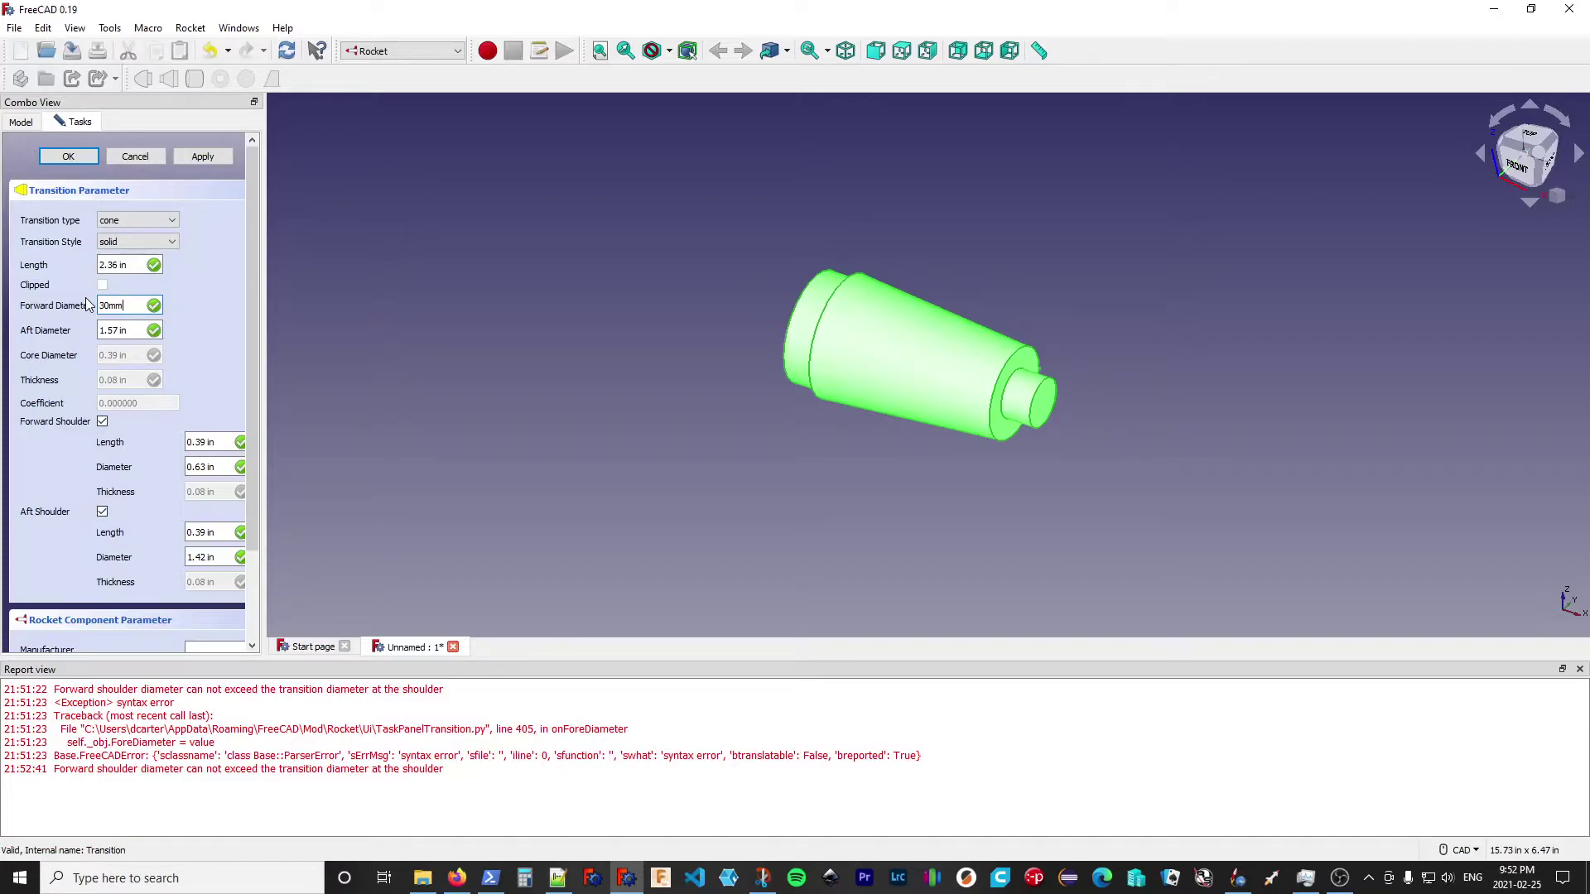
{"action": "left_click", "coordinate": [124, 330]}
{"action": "left_click", "coordinate": [122, 306]}
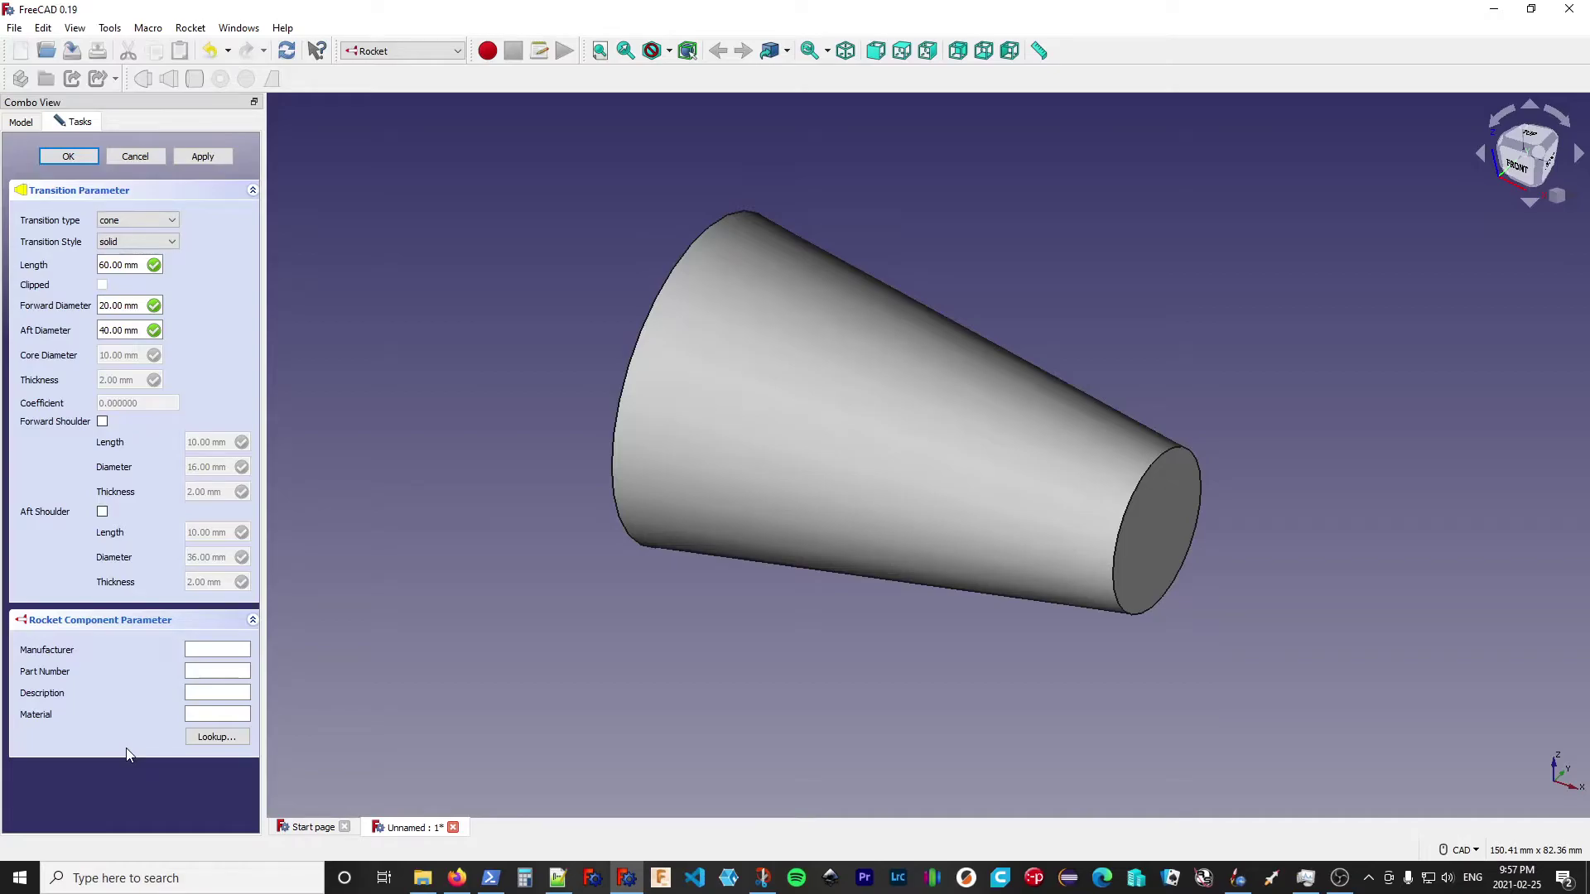
Search the component lookup for "estes" and load the Estes tail cone, part number 30101, into the transition
{"action": "left_click", "coordinate": [213, 739]}
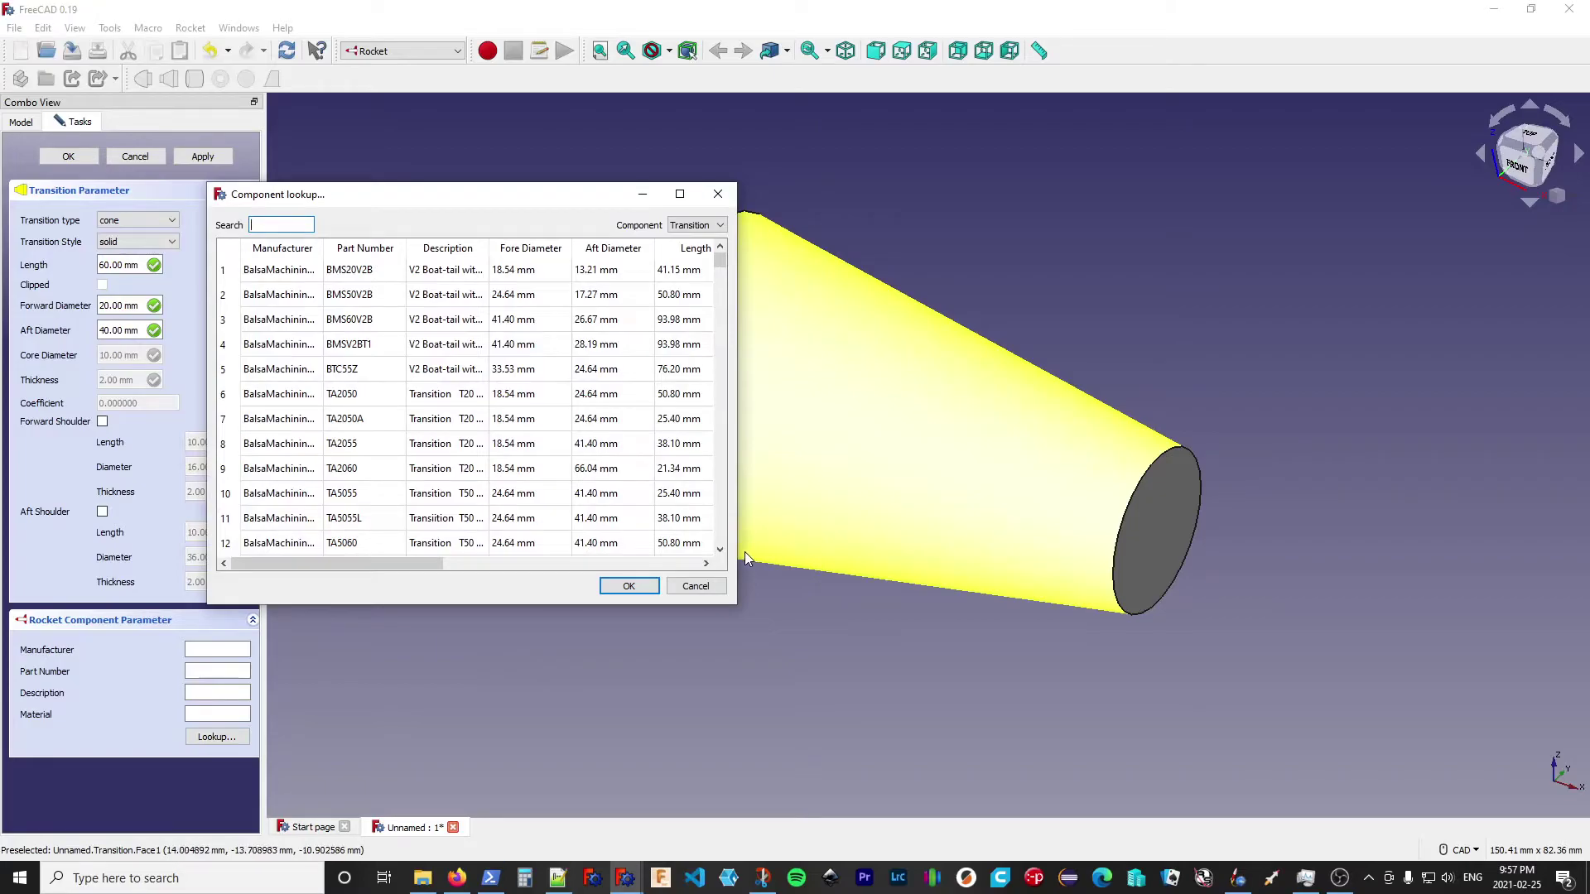
{"action": "left_click_drag", "start_coordinate": [736, 555], "coordinate": [1179, 604]}
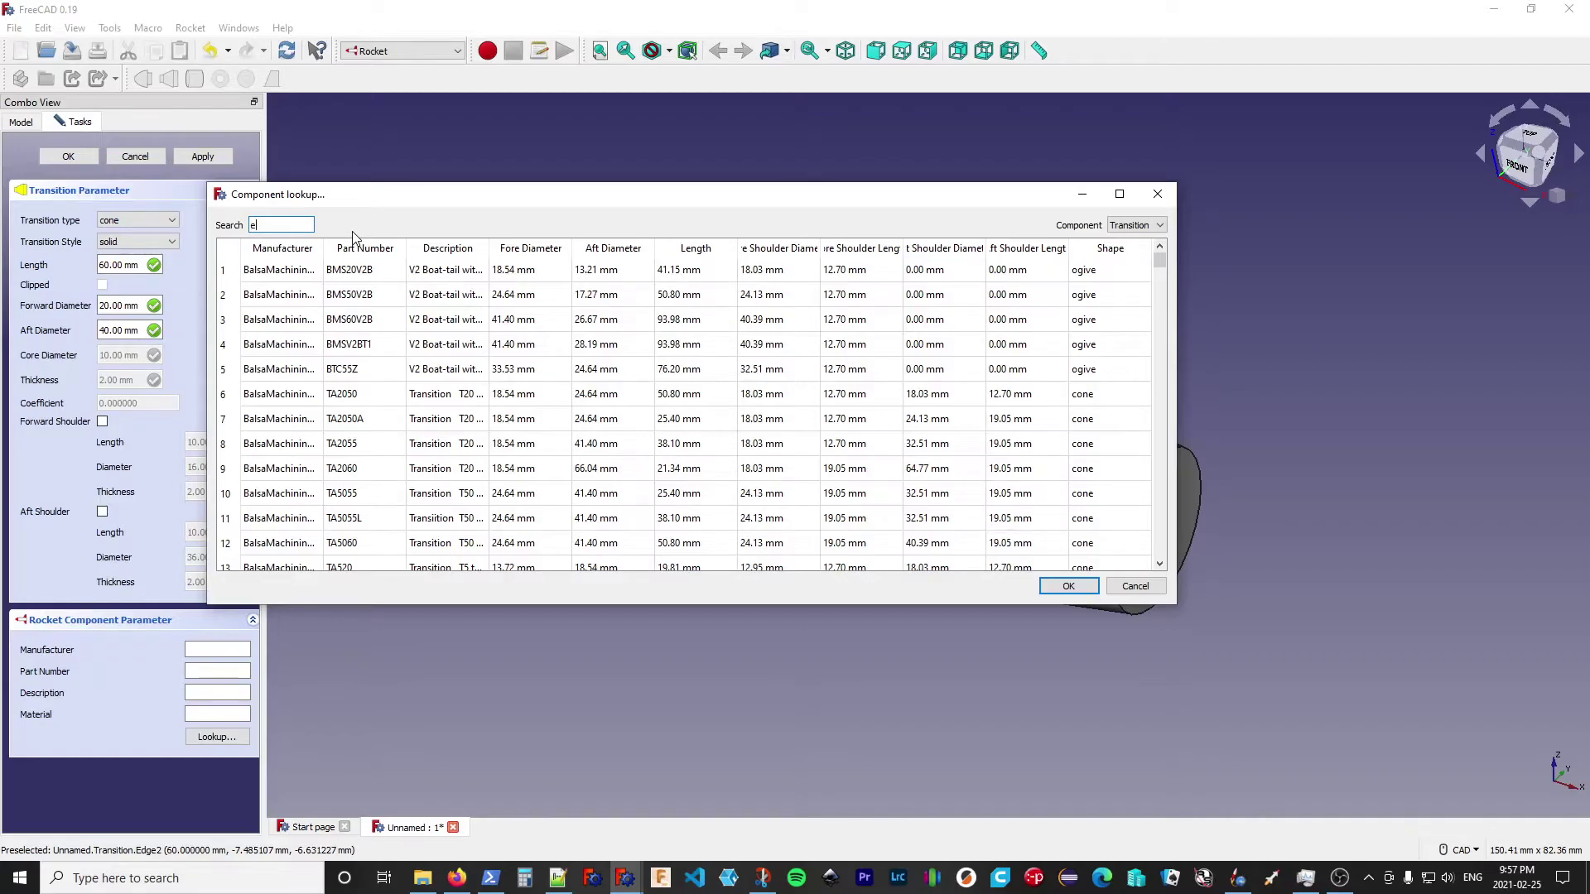
{"action": "type", "text": "stes"}
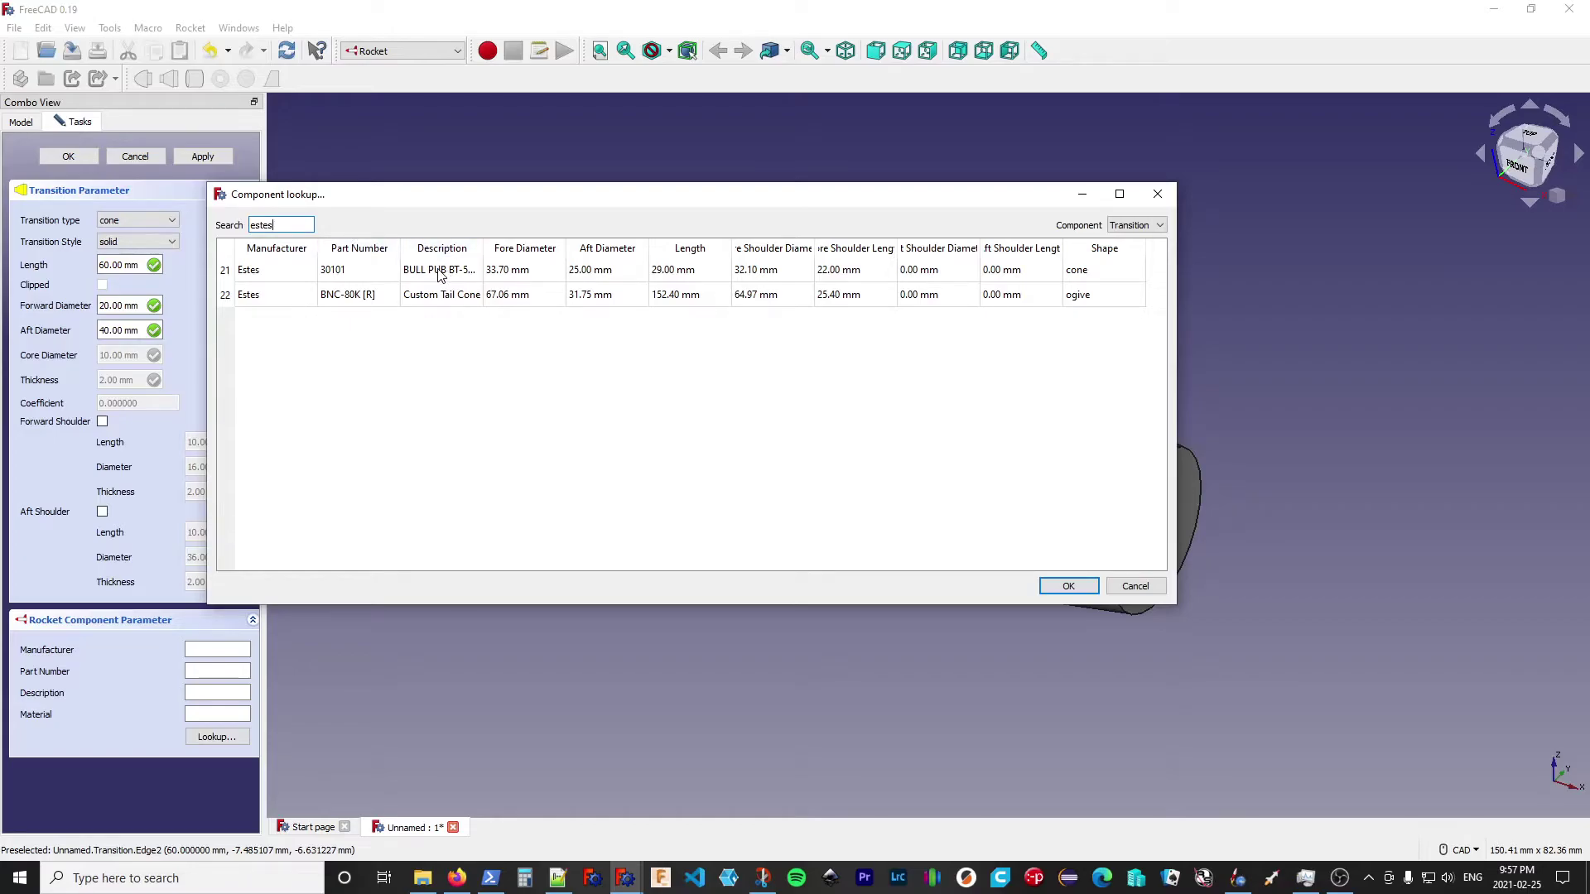
{"action": "double_click", "coordinate": [444, 272]}
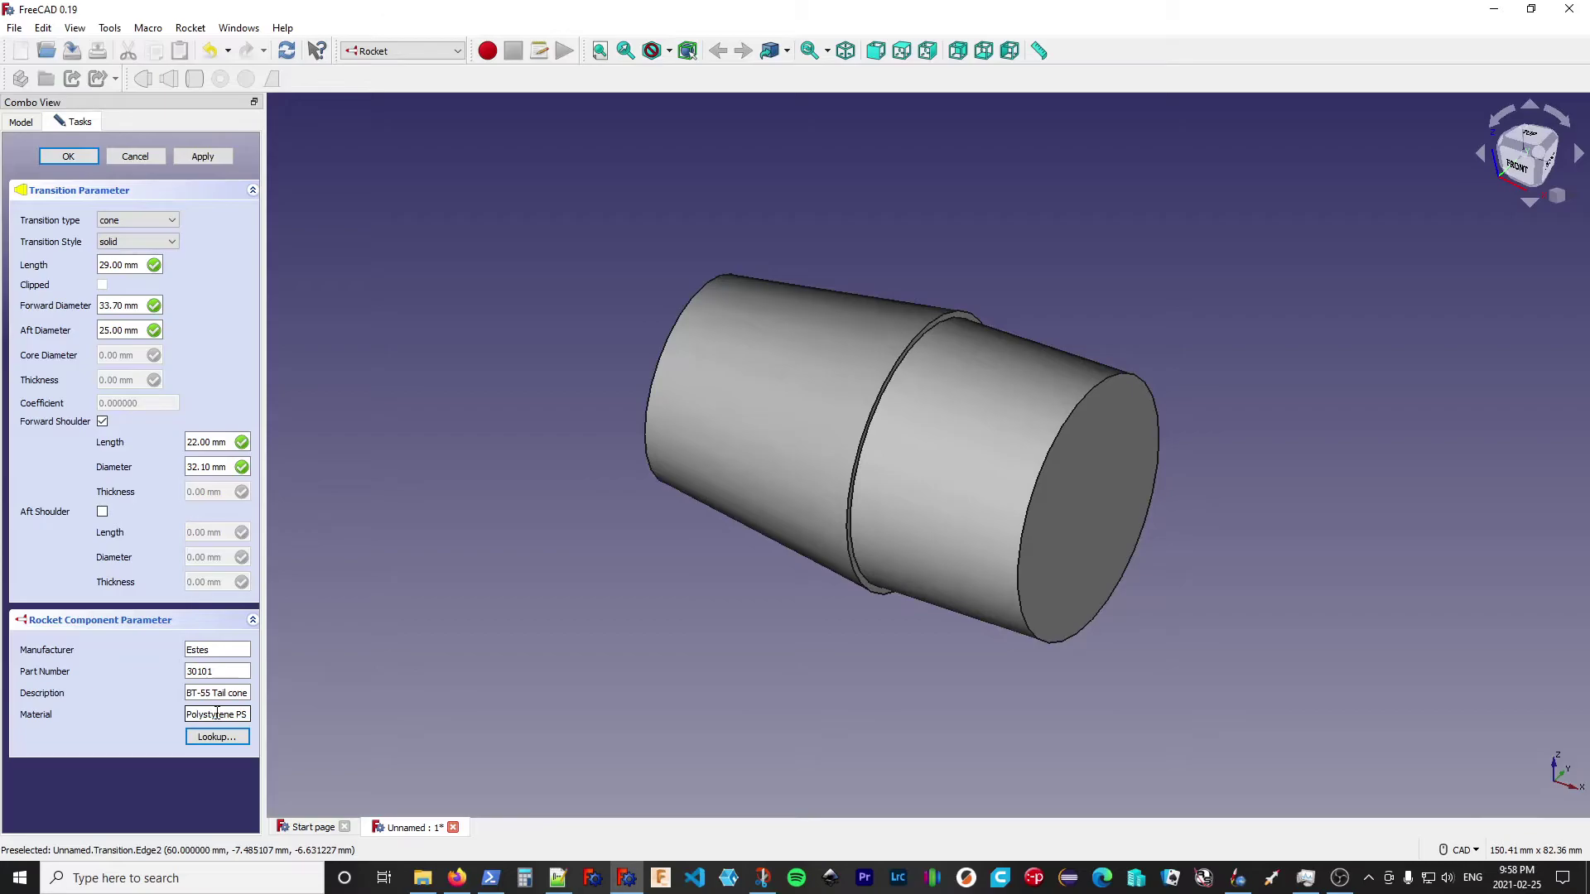
Set the transition's forward shoulder length to 32 mm and accept the parameters
{"action": "left_click", "coordinate": [196, 442]}
{"action": "key", "text": "BackSpace"}
{"action": "type", "text": "3"}
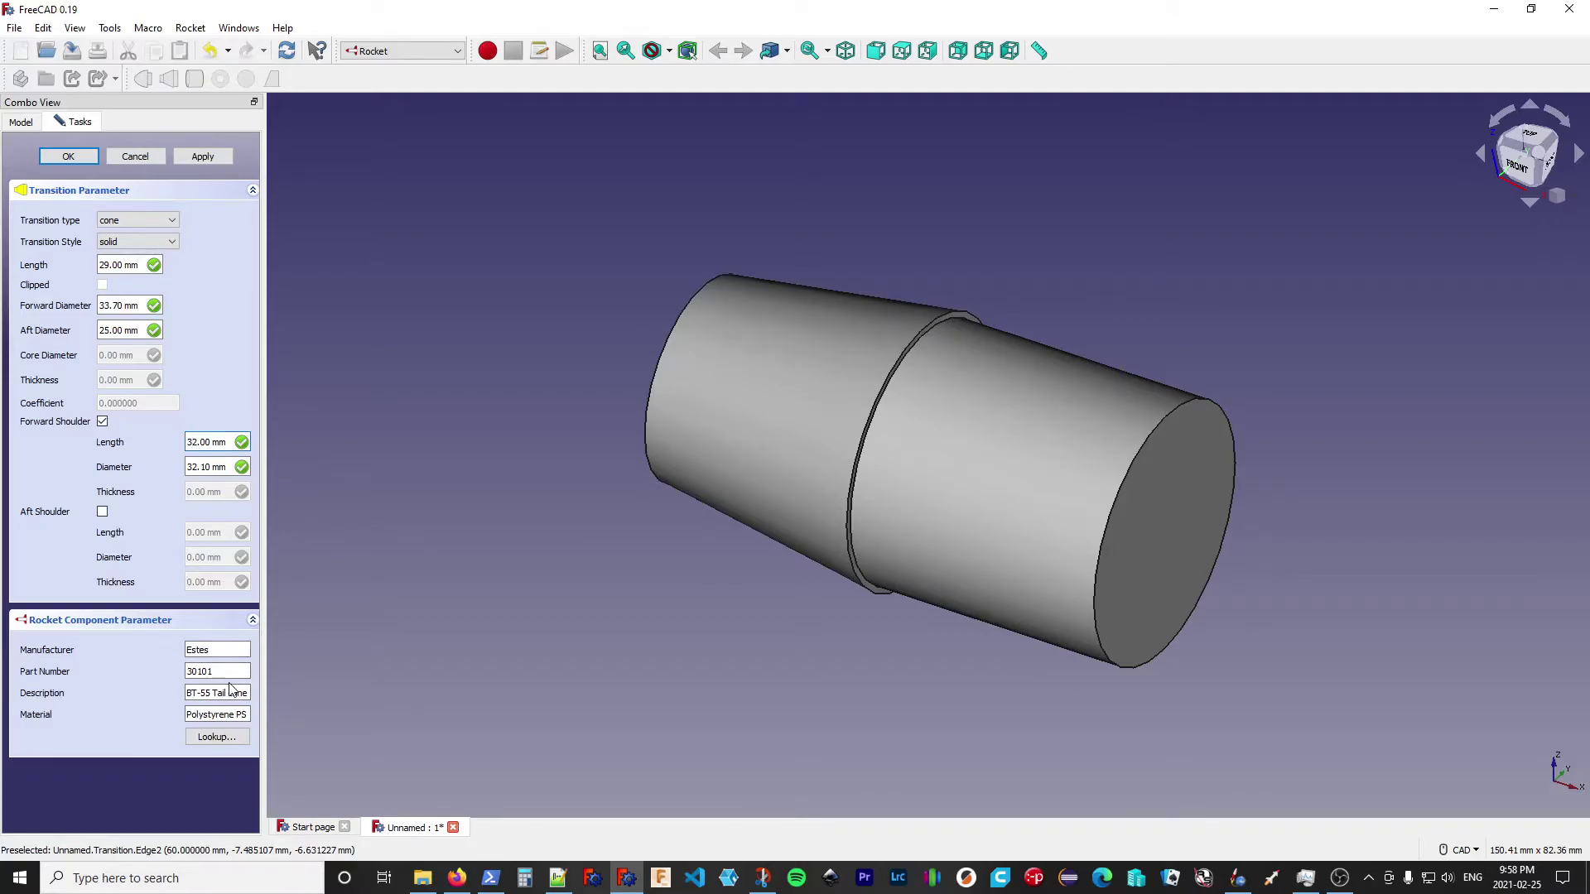
{"action": "left_click", "coordinate": [76, 157]}
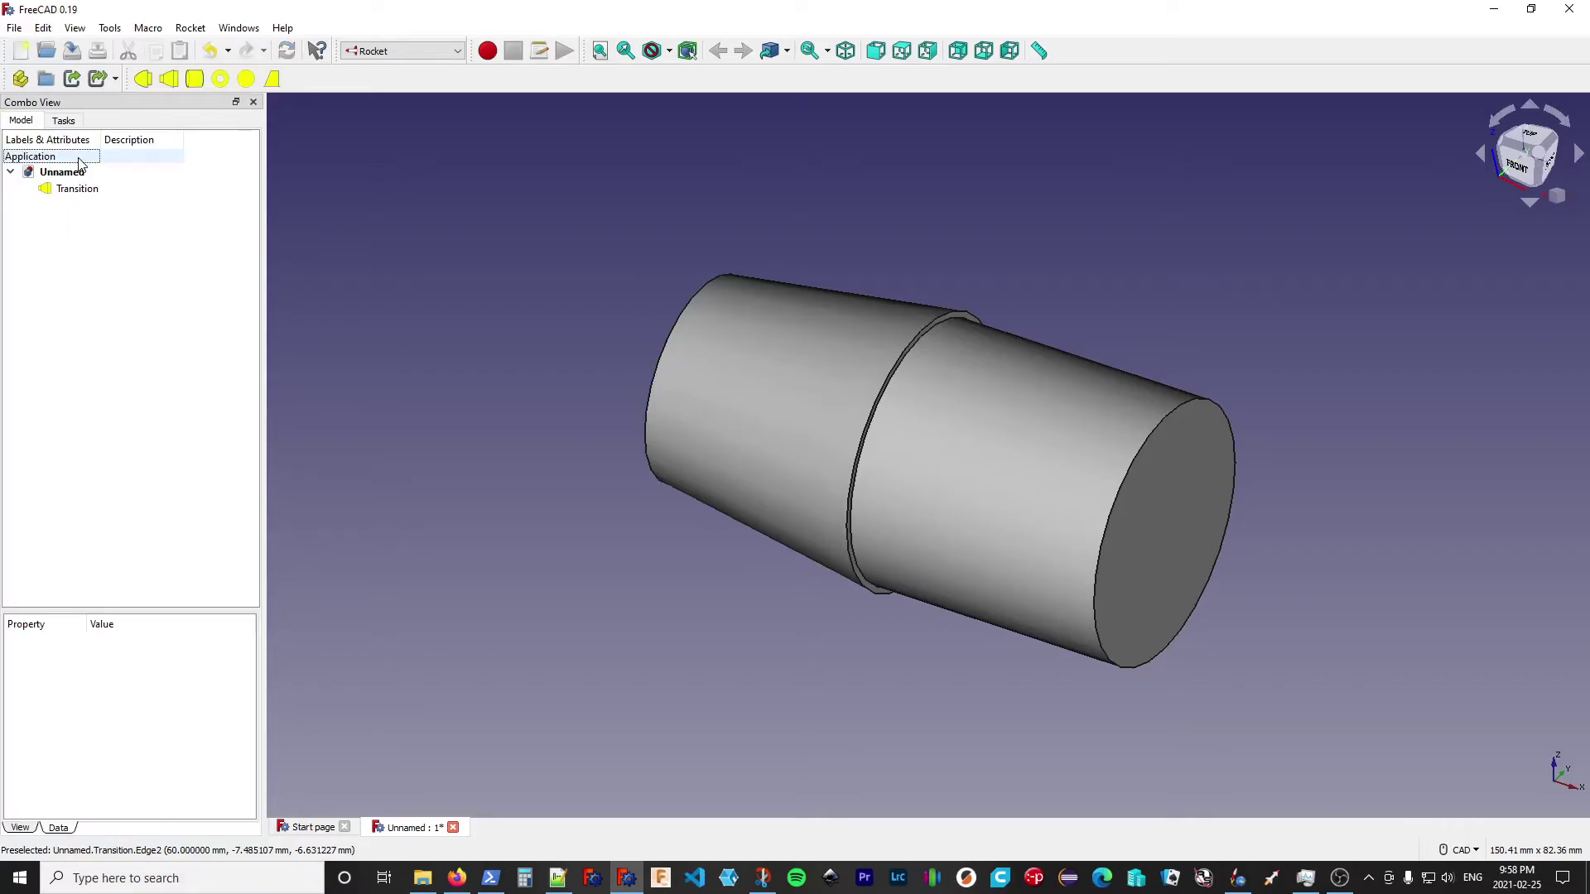
Delete the transition from the document and create a new body tube
{"action": "left_click", "coordinate": [80, 189]}
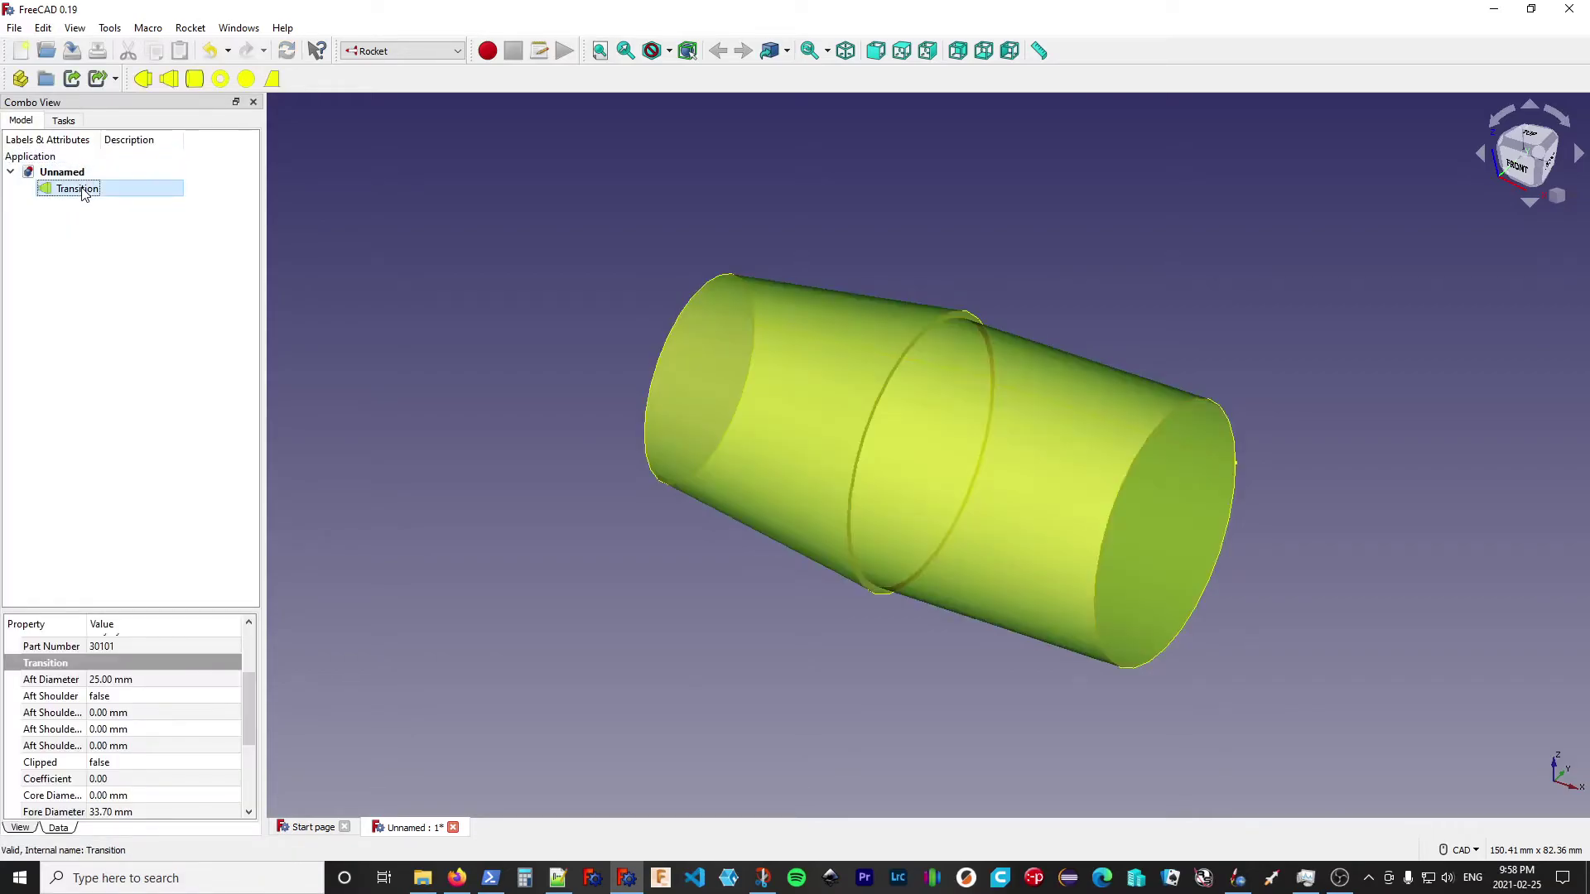
{"action": "key", "text": "Delete"}
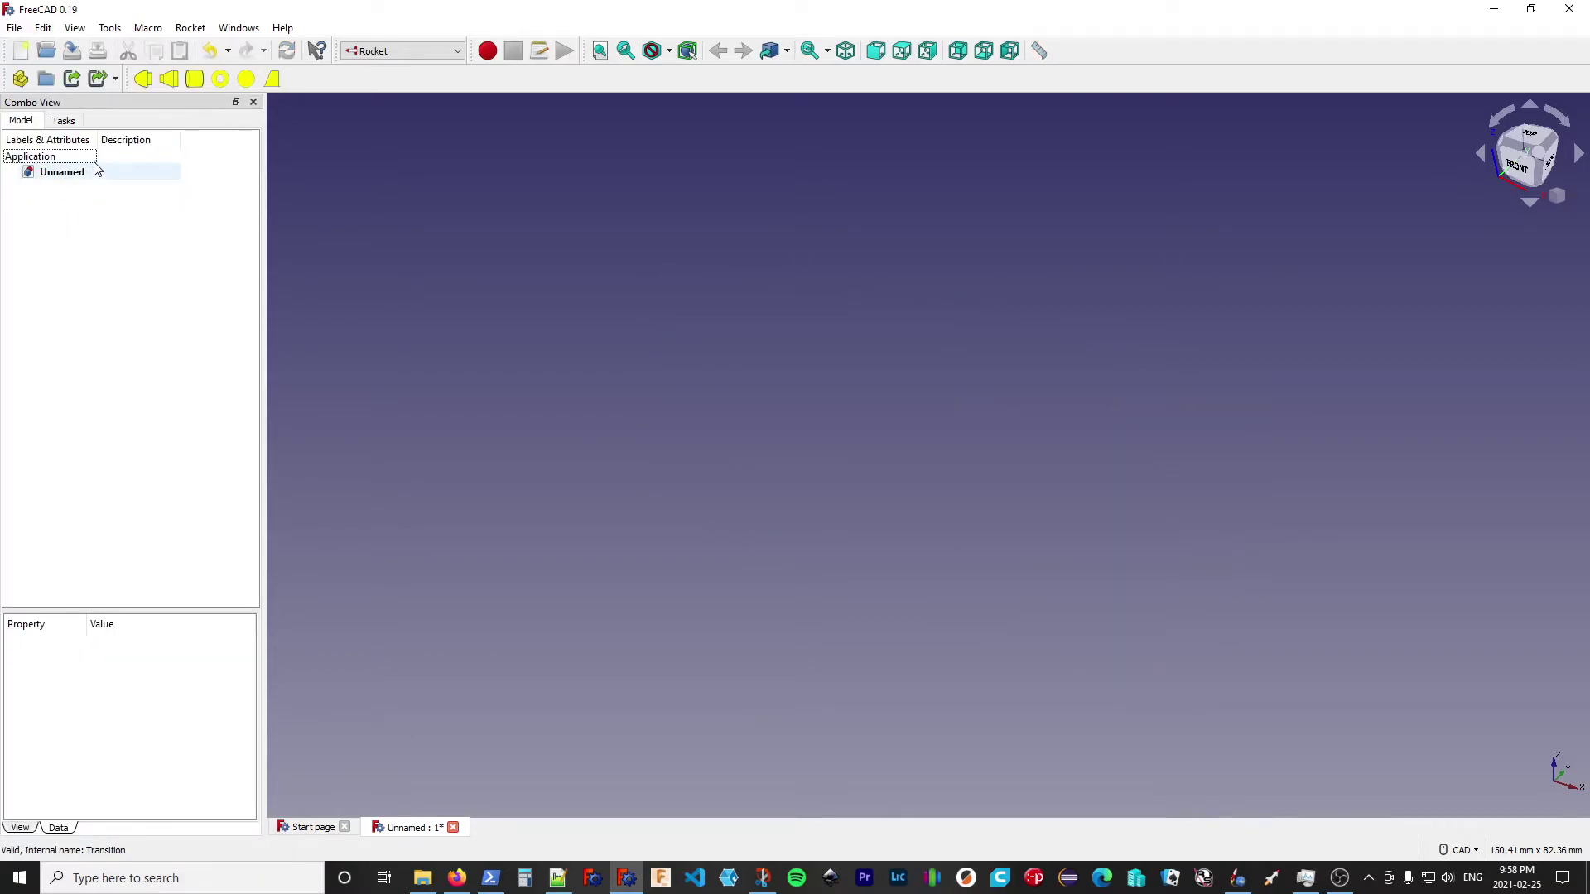
{"action": "left_click", "coordinate": [196, 87]}
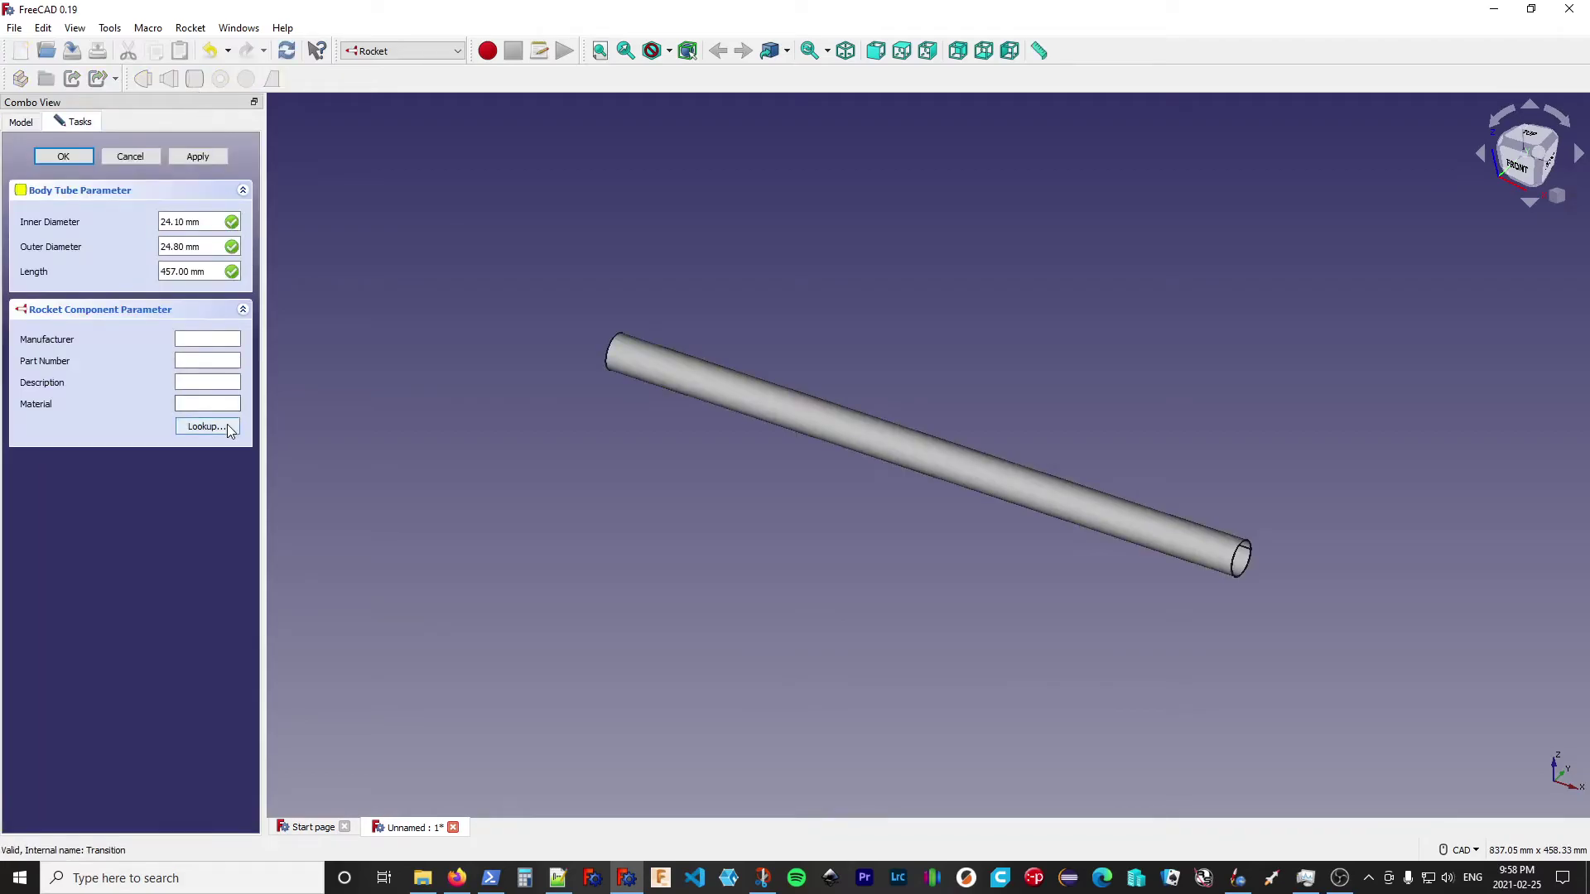
Filter the body tube's component lookup to Tube Coupler and load the Always Ready Rocketry coupler, part number BT20-38C
{"action": "left_click", "coordinate": [207, 427]}
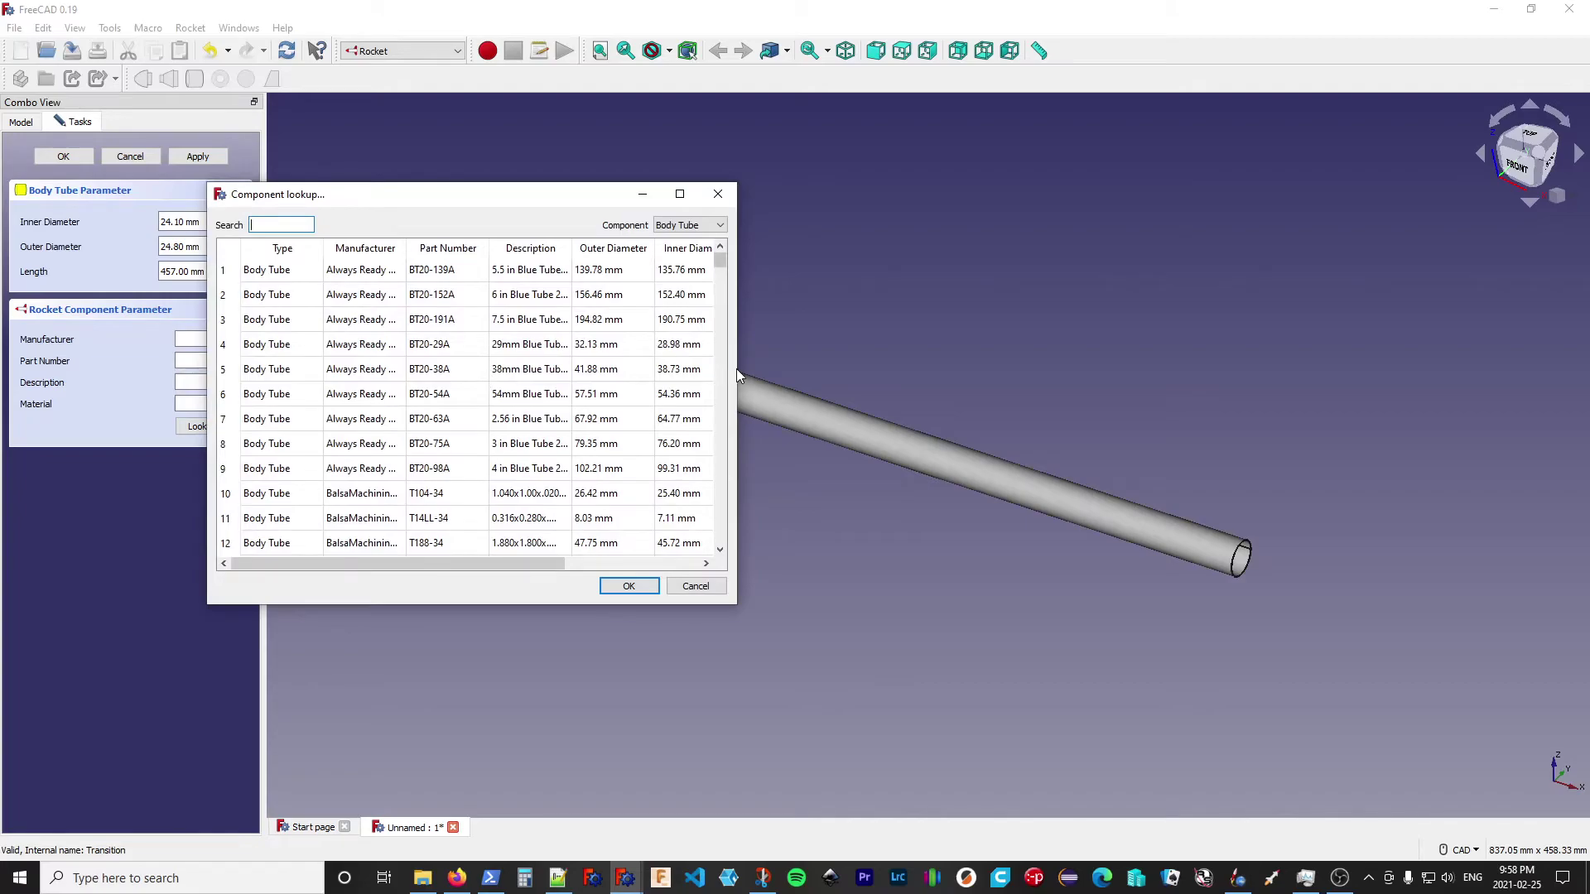
{"action": "left_click_drag", "start_coordinate": [739, 368], "coordinate": [865, 388]}
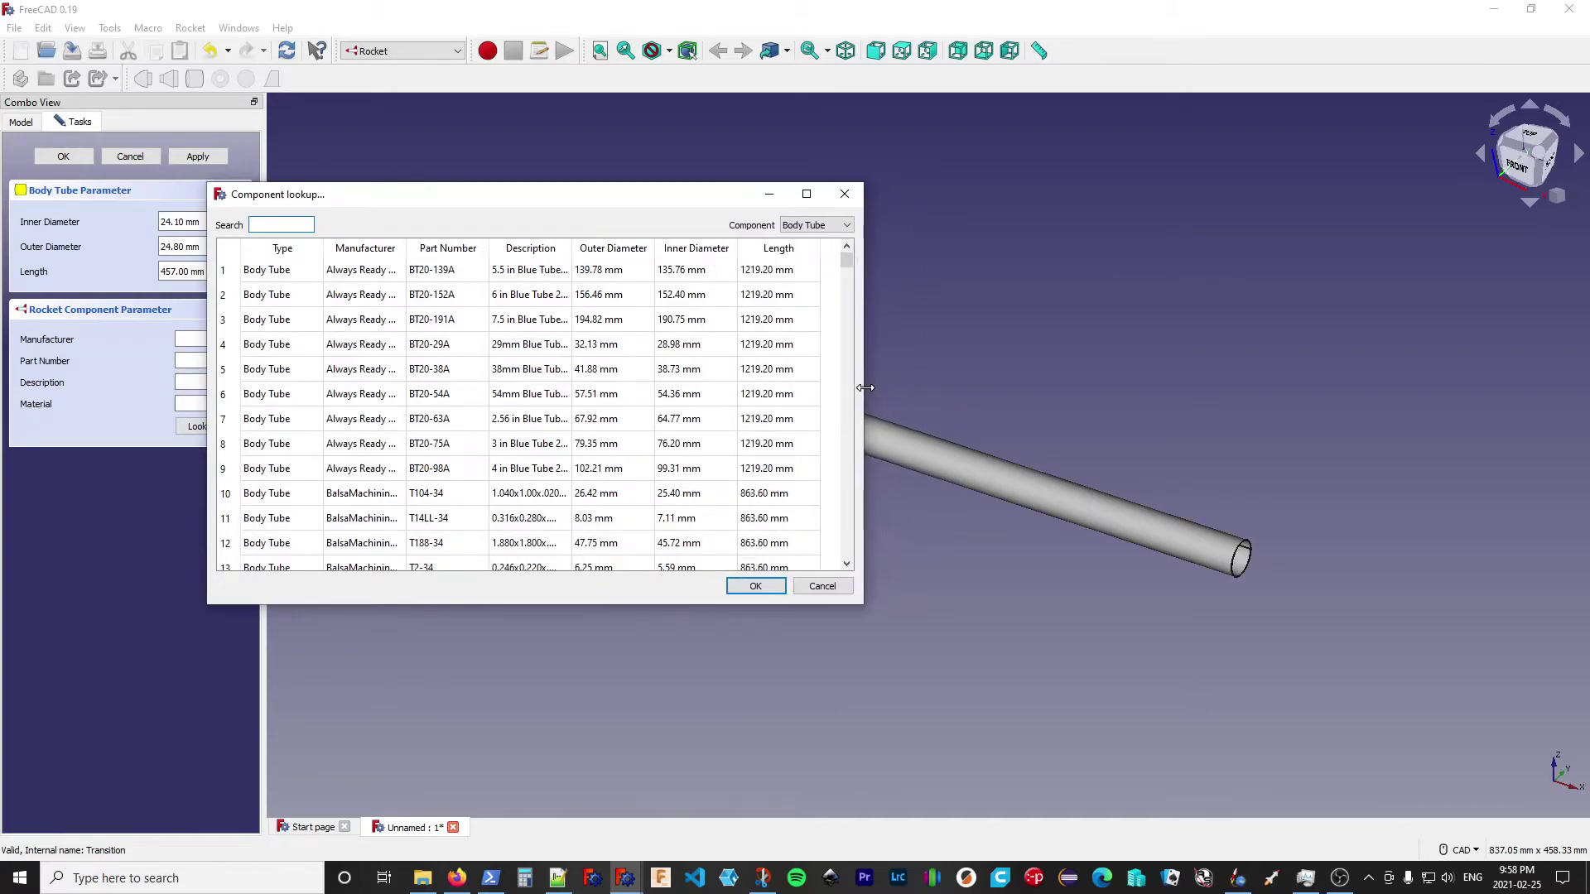
{"action": "left_click", "coordinate": [845, 225]}
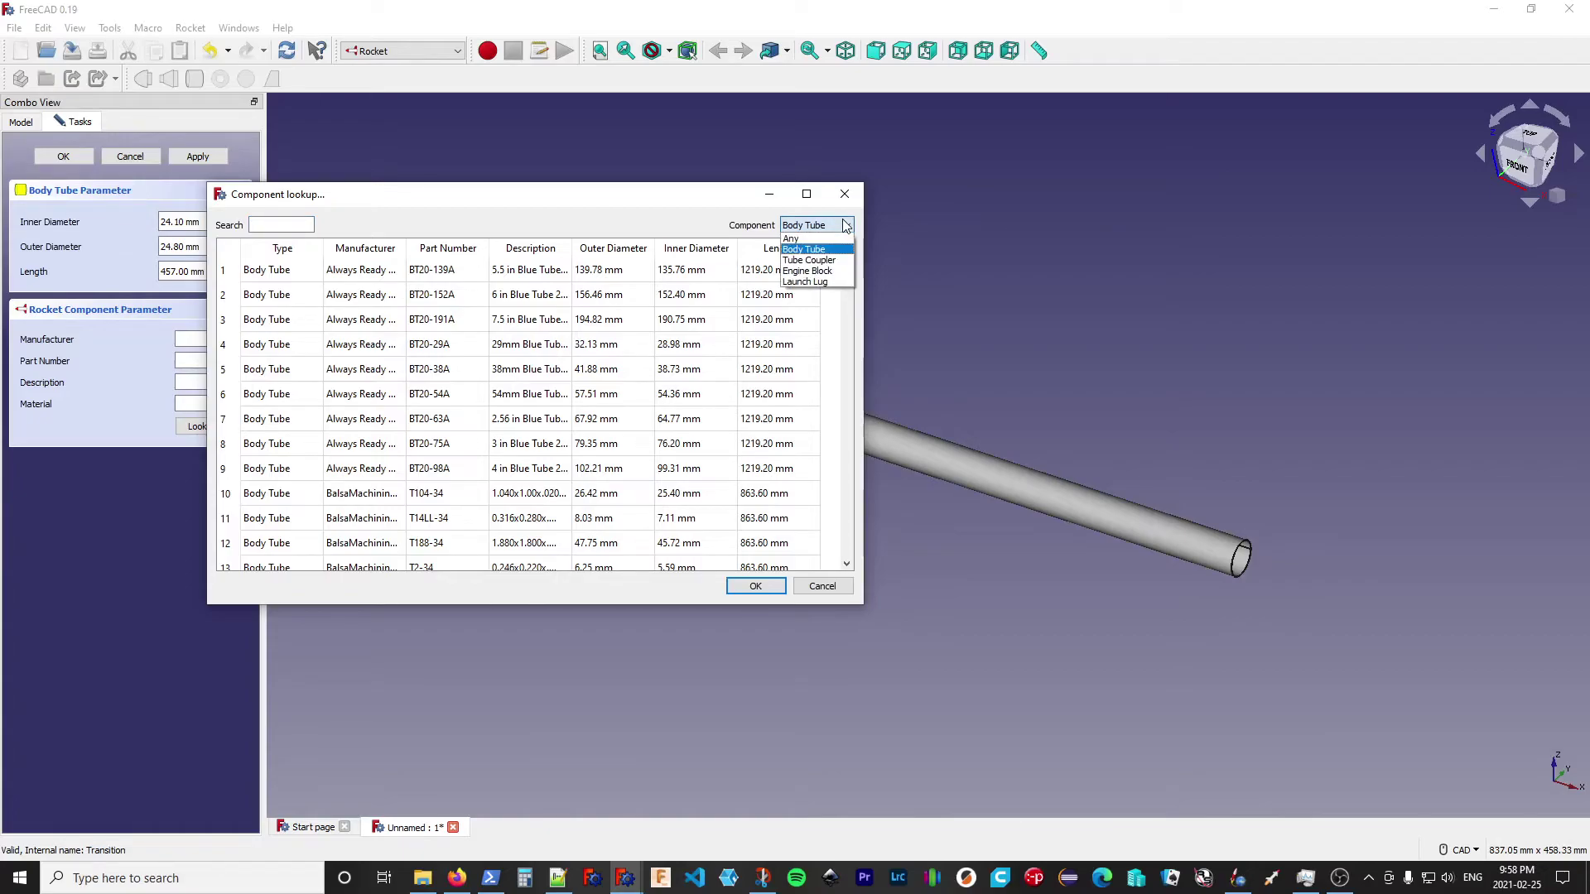
{"action": "left_click", "coordinate": [828, 261]}
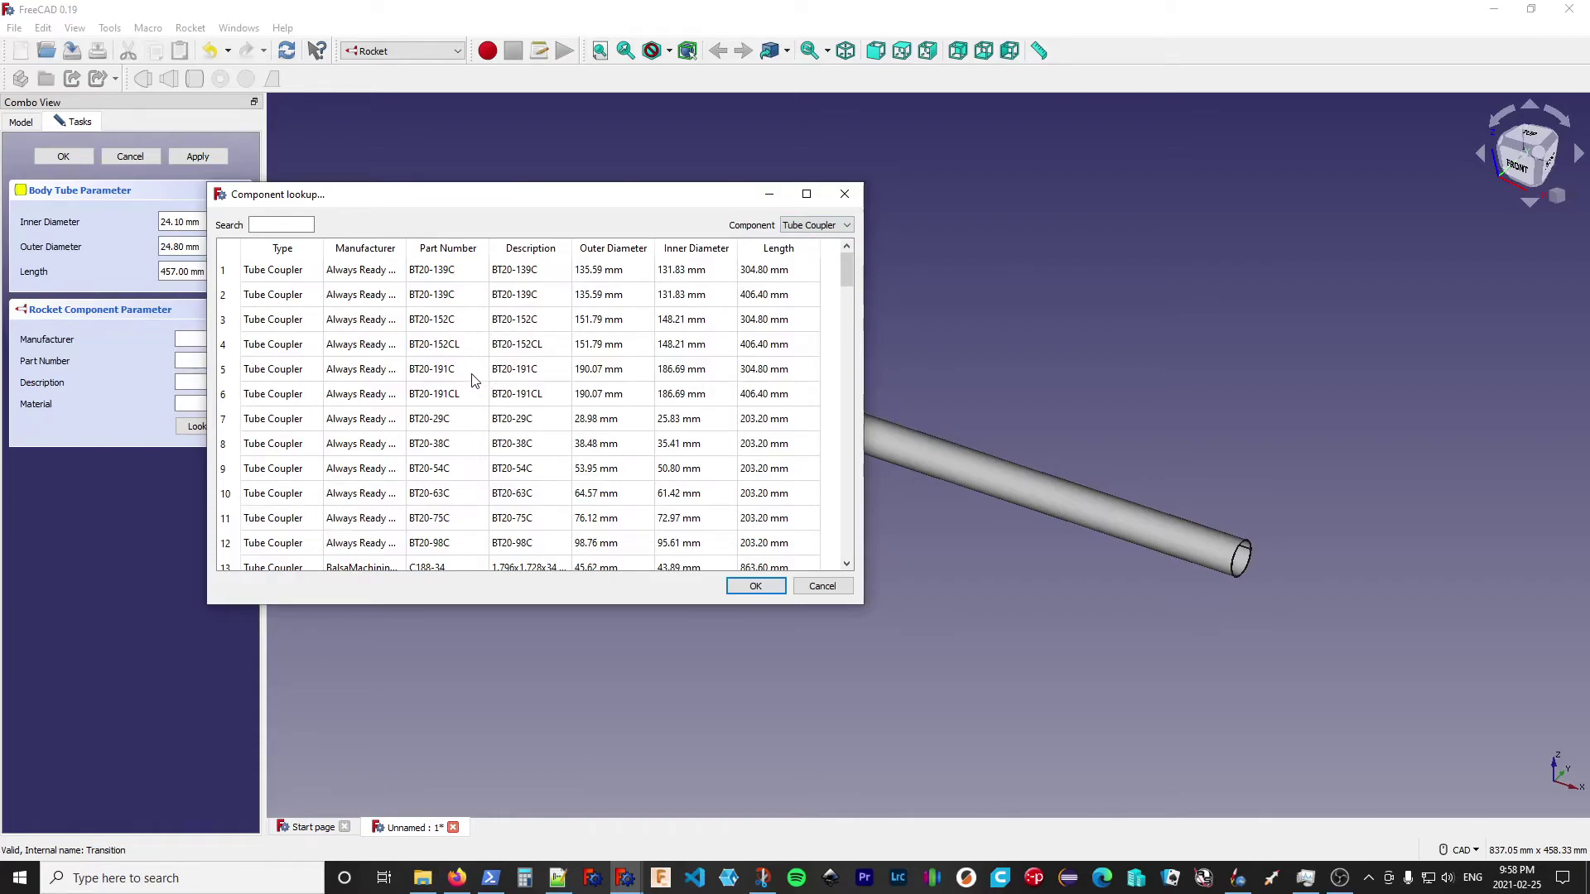
{"action": "double_click", "coordinate": [461, 451]}
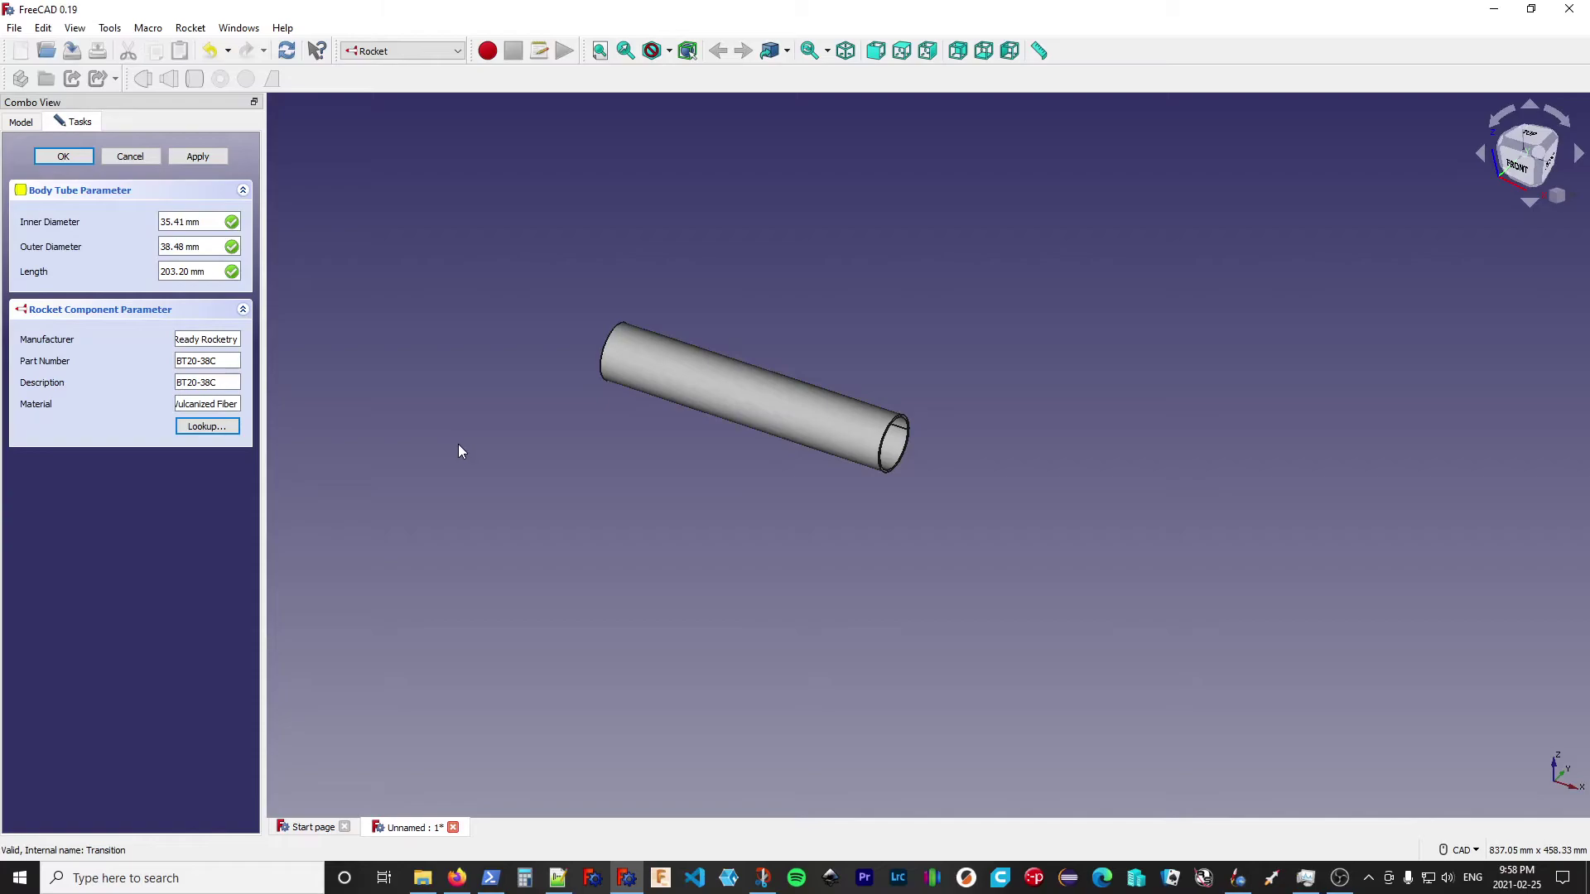